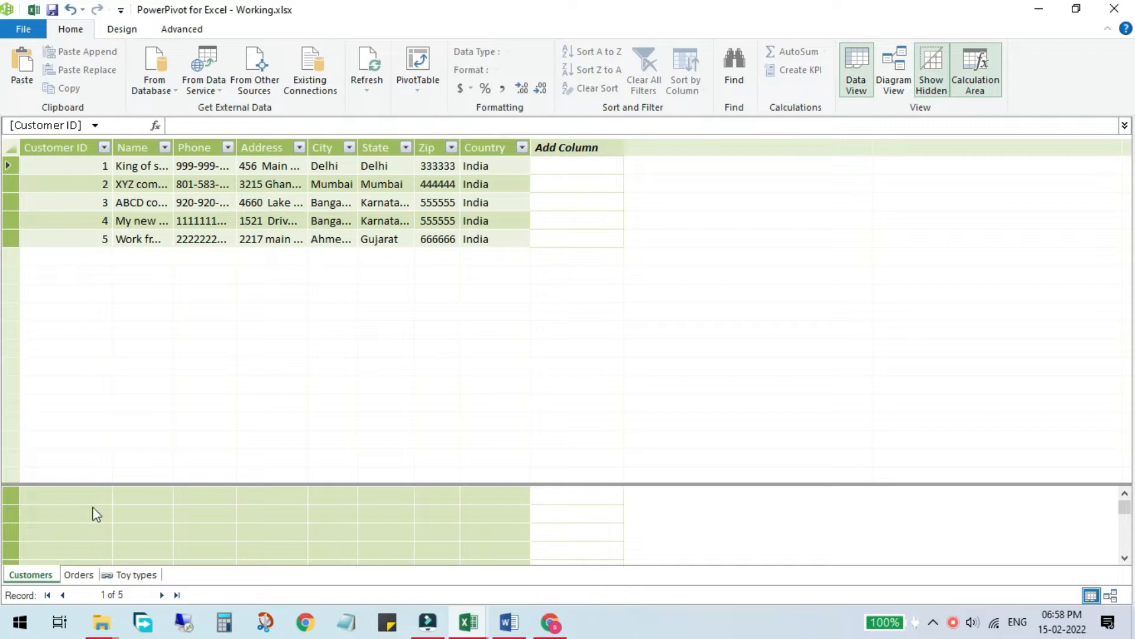
Review the Orders and Toy types tables, and show the model as a diagram with all three table boxes enlarged.
left_click(80, 576)
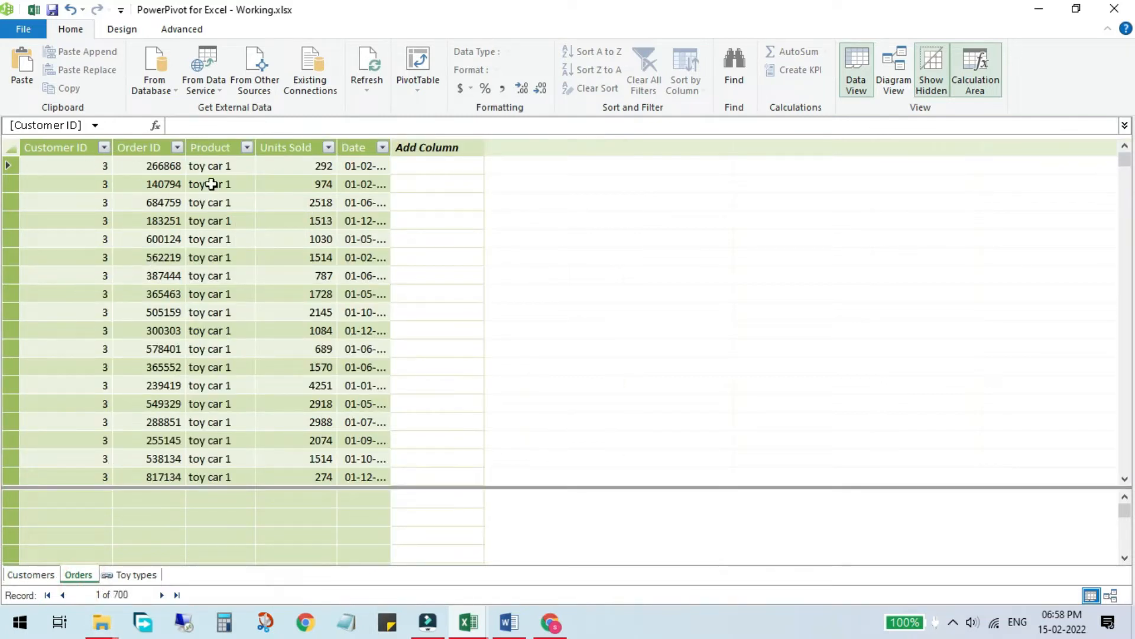
left_click(133, 575)
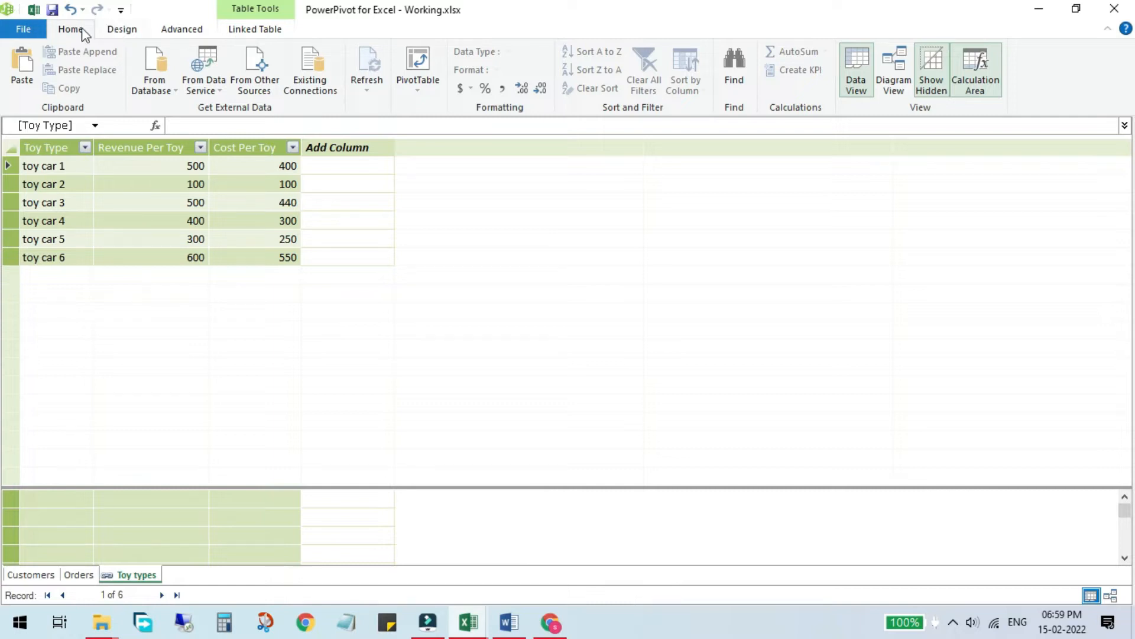
left_click(899, 56)
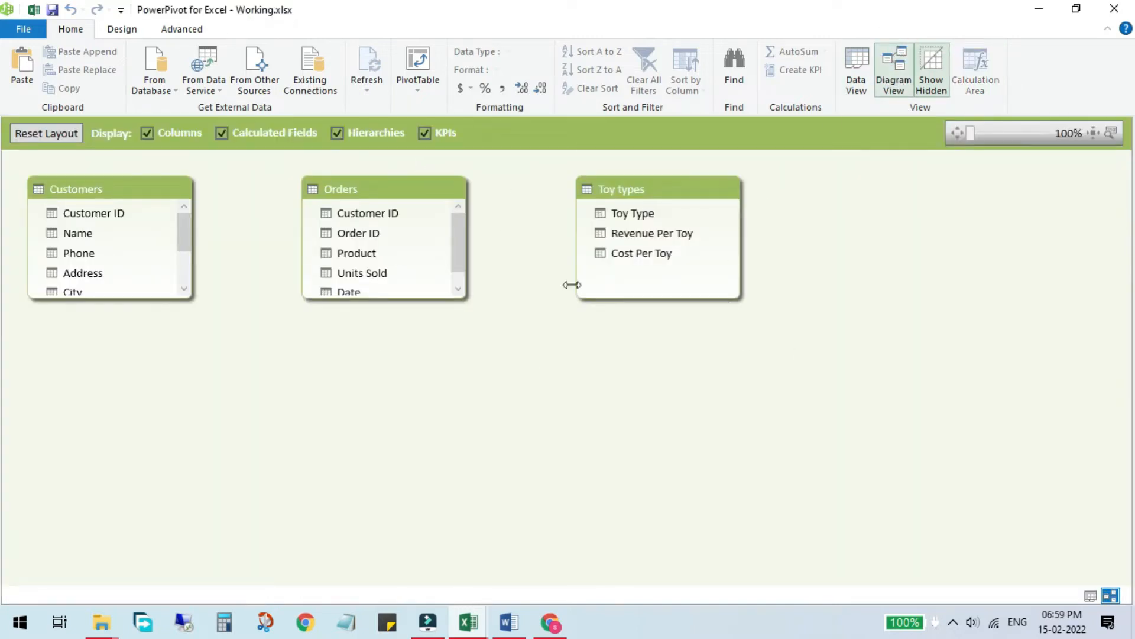
left_click_drag(144, 298, 134, 418)
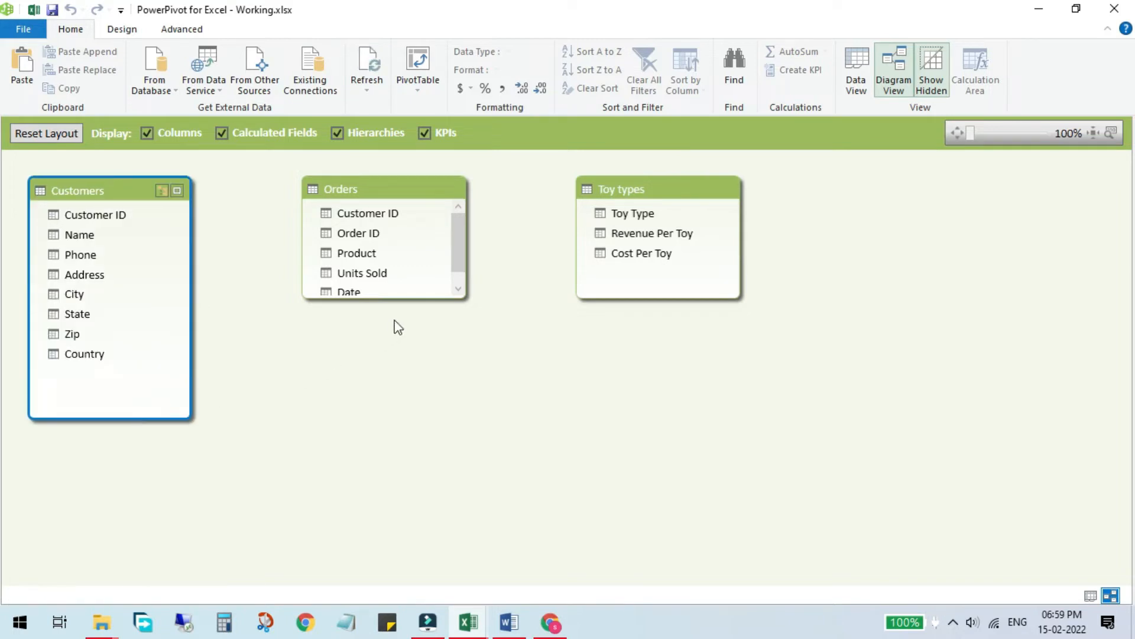
left_click_drag(408, 299, 402, 340)
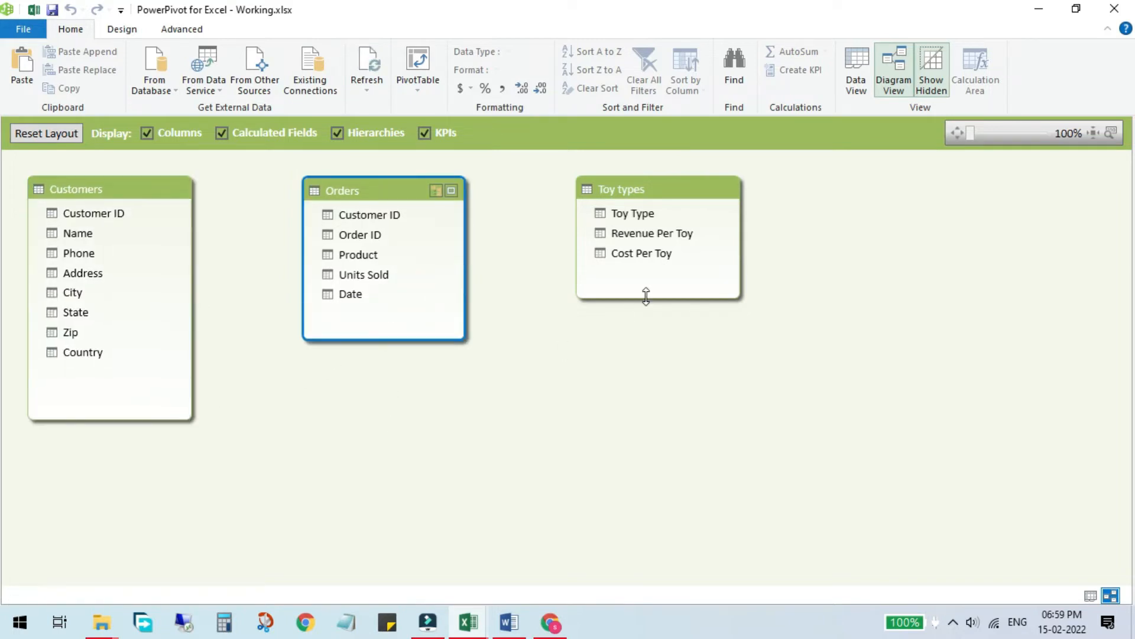
left_click_drag(646, 304, 647, 393)
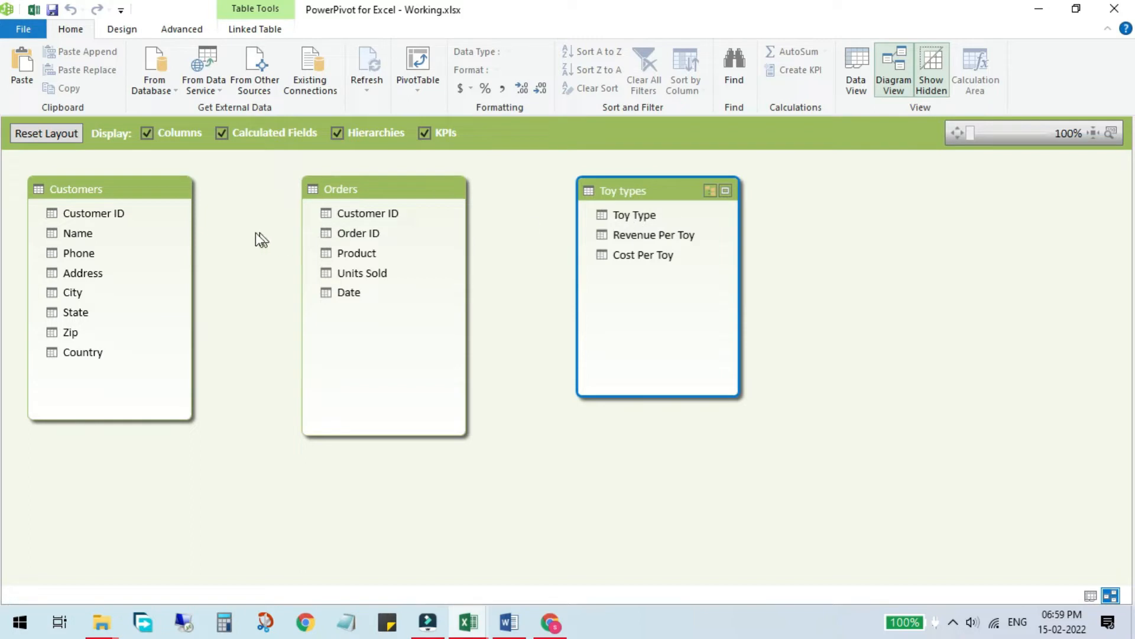
Relate Orders to Customers on Customer ID and Orders' Product to Toy types' Toy Type, spacing the table boxes apart.
left_click_drag(385, 218, 135, 212)
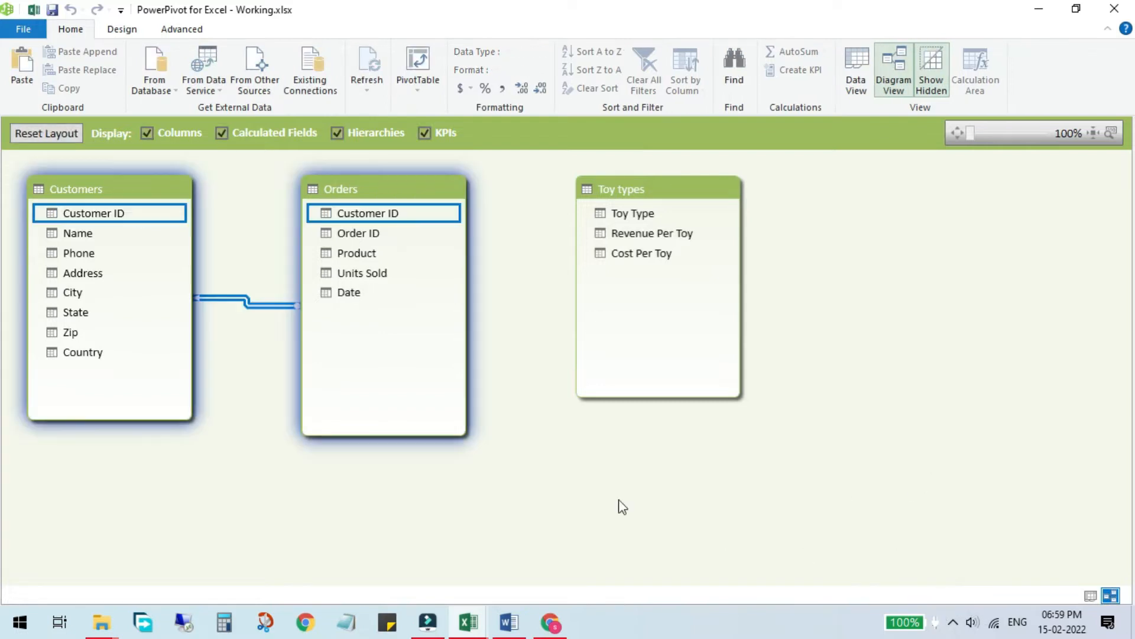
left_click_drag(363, 186, 408, 194)
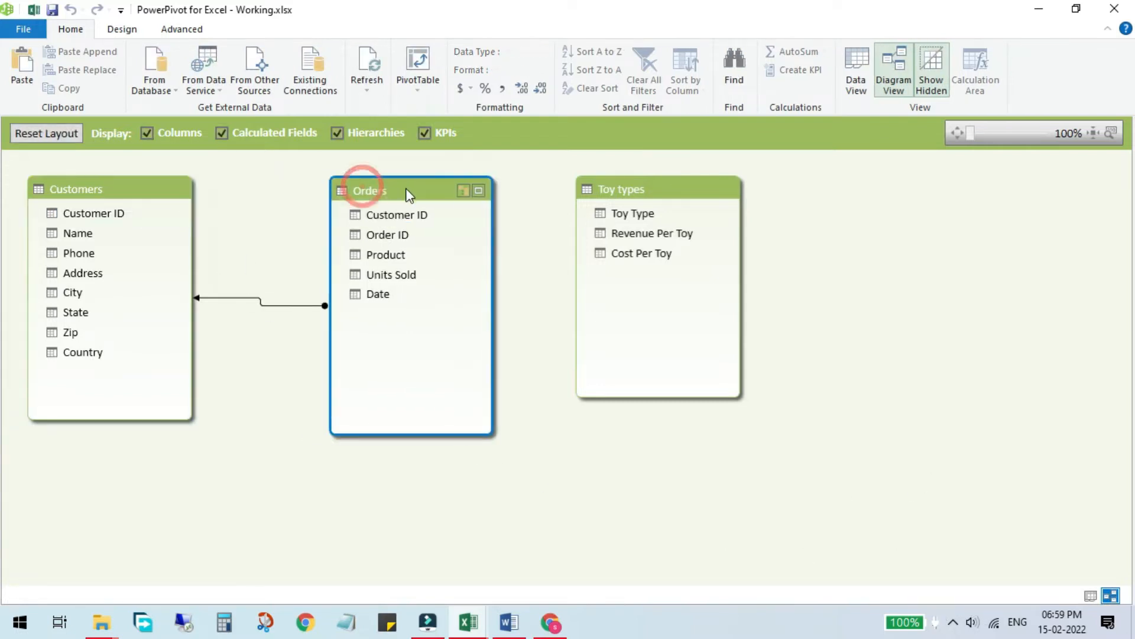
left_click(335, 305)
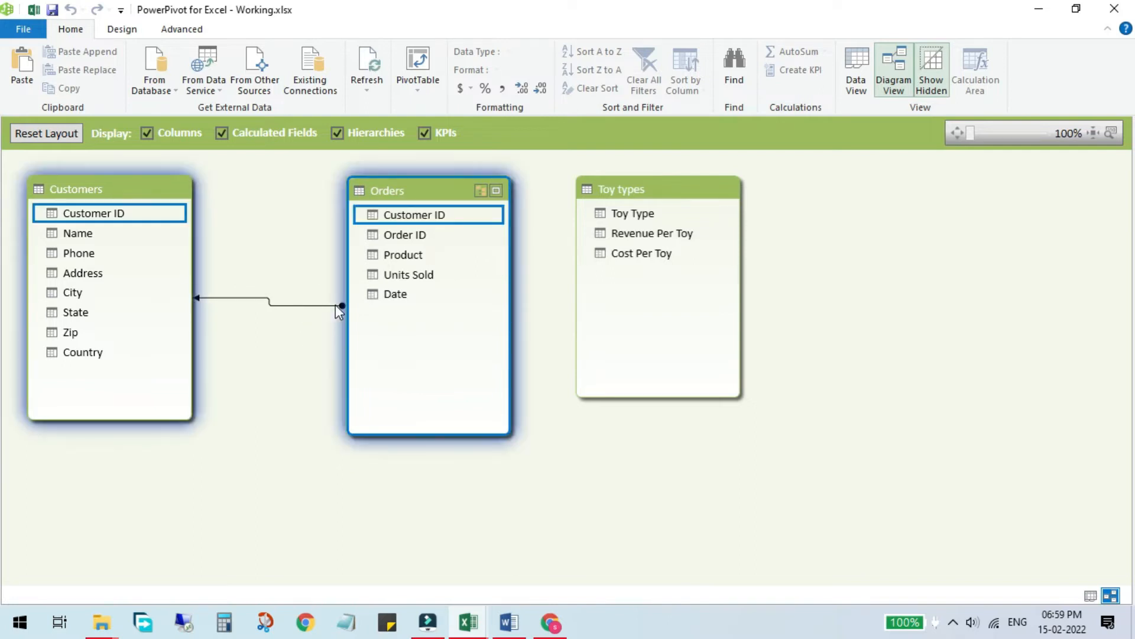
left_click(341, 306)
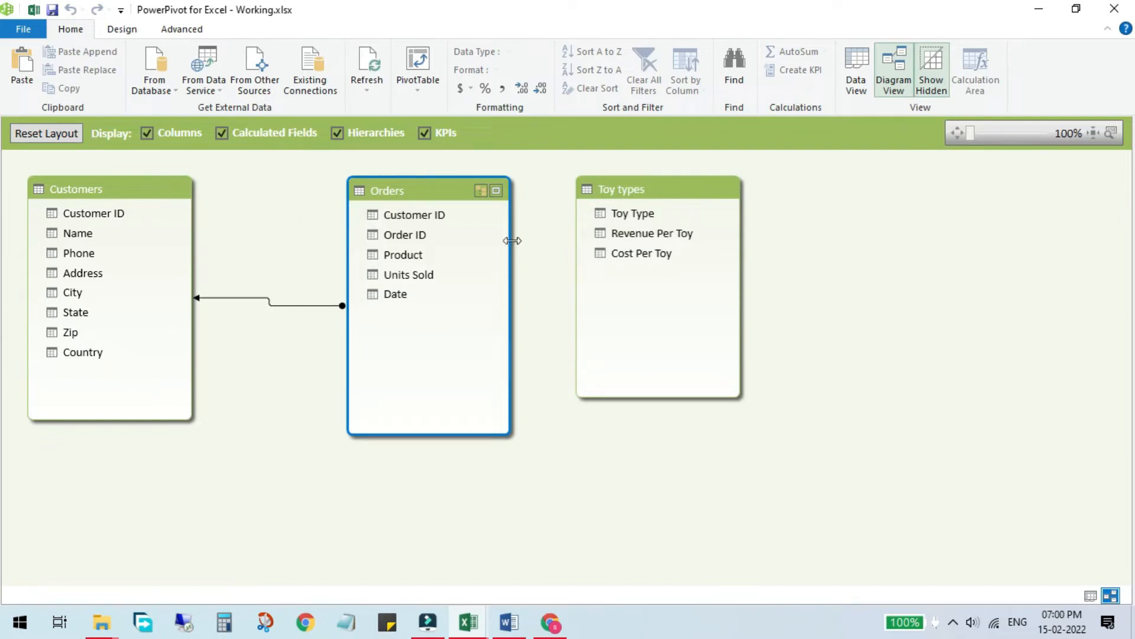
mouse_move(406, 256)
left_mouse_down()
mouse_move(499, 246)
mouse_move(615, 211)
left_mouse_up()
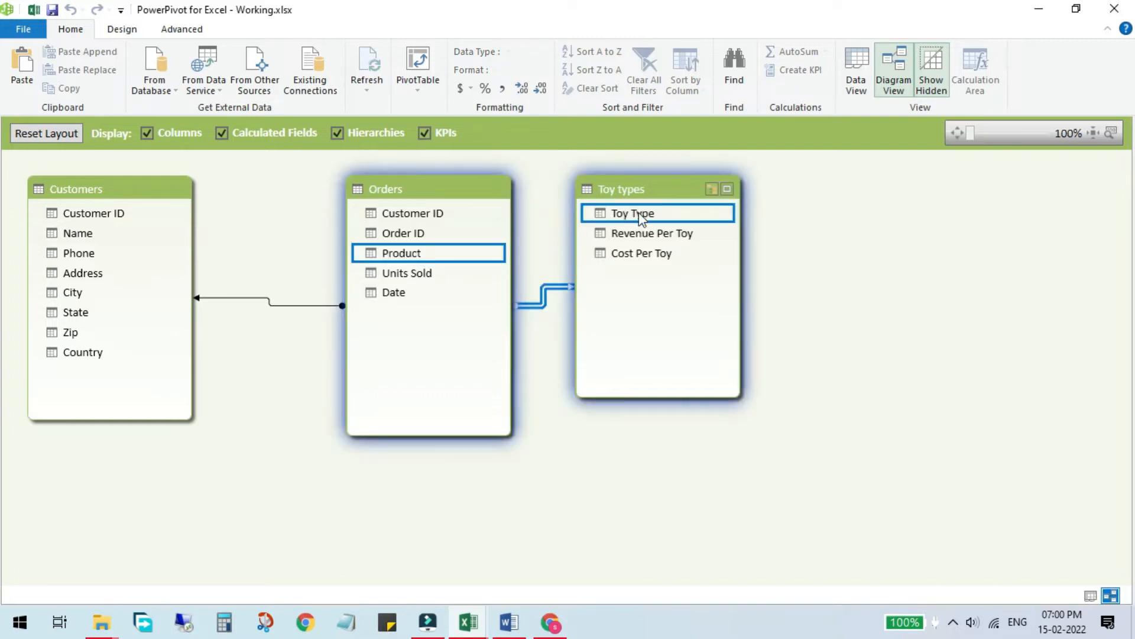
left_click_drag(659, 193, 753, 239)
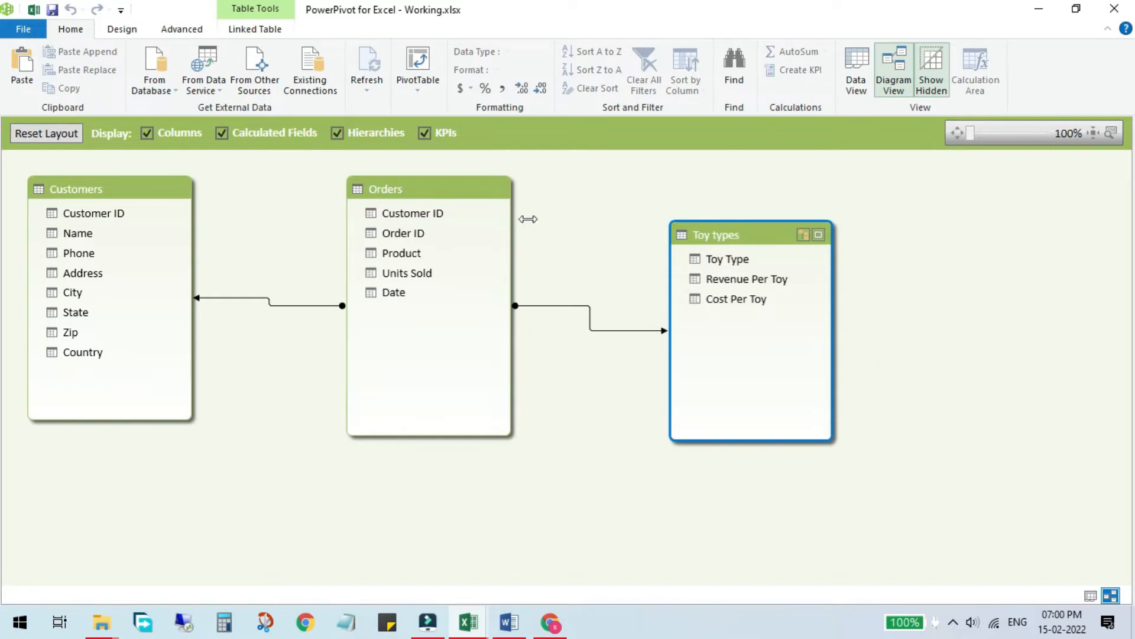
Return to the data view and add a blank new column at the end of the Orders table.
left_click(859, 61)
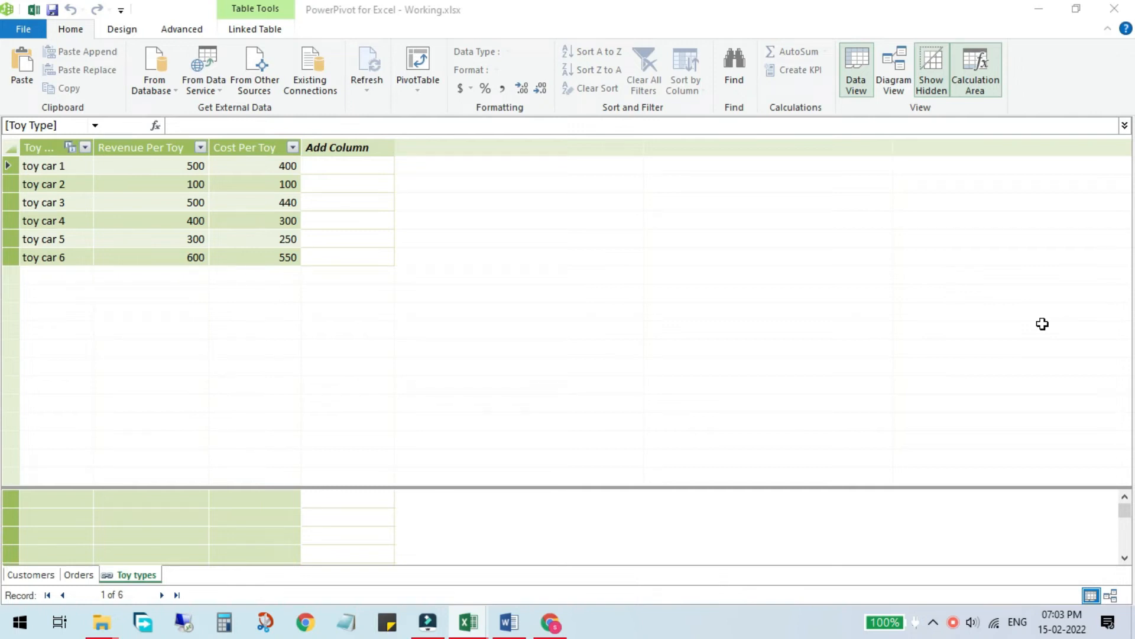
left_click(42, 314)
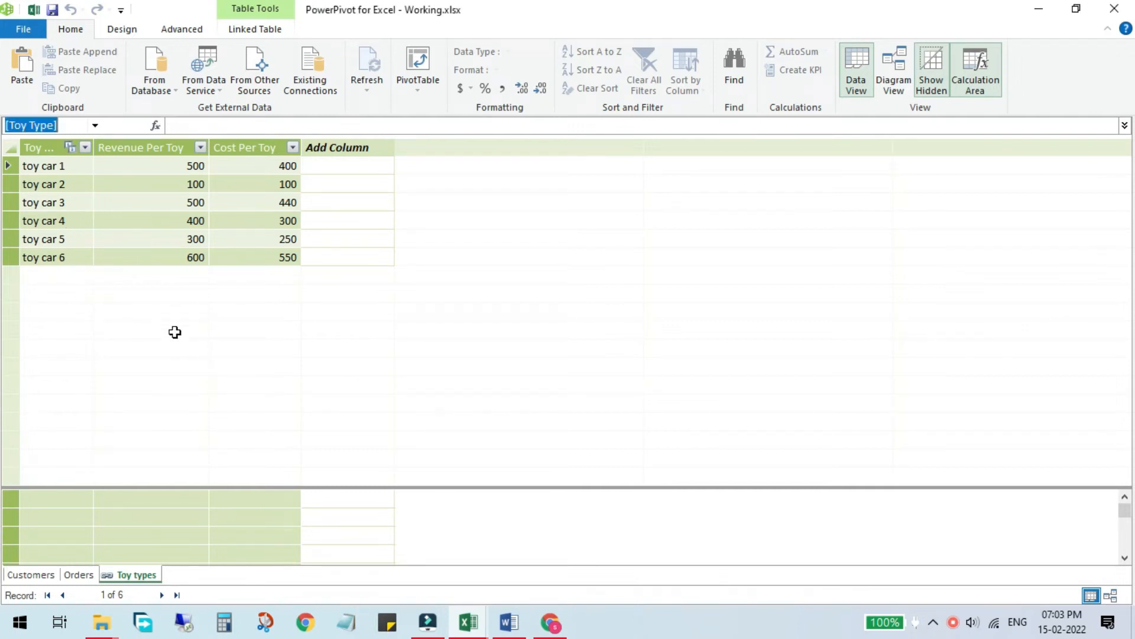
left_click(68, 575)
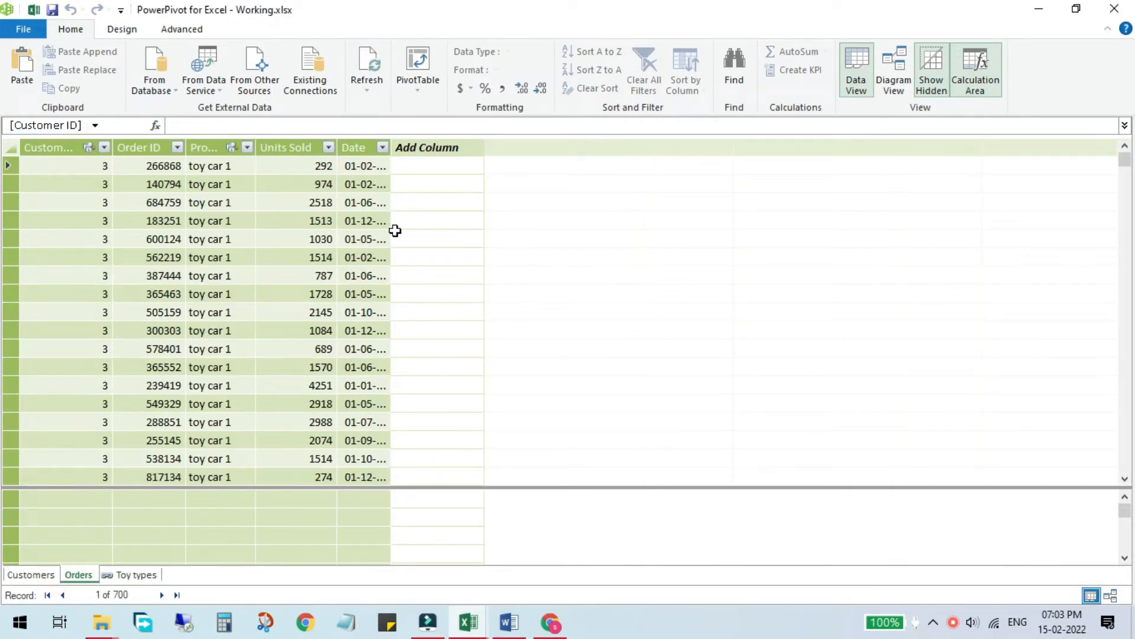
left_click(450, 146)
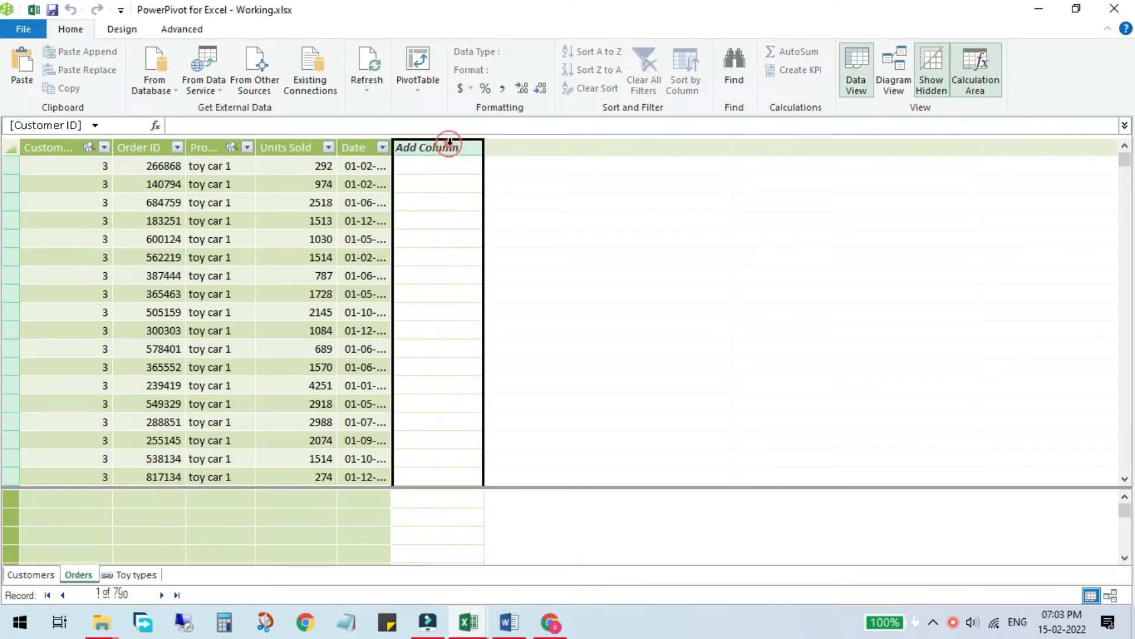
double_click(437, 147)
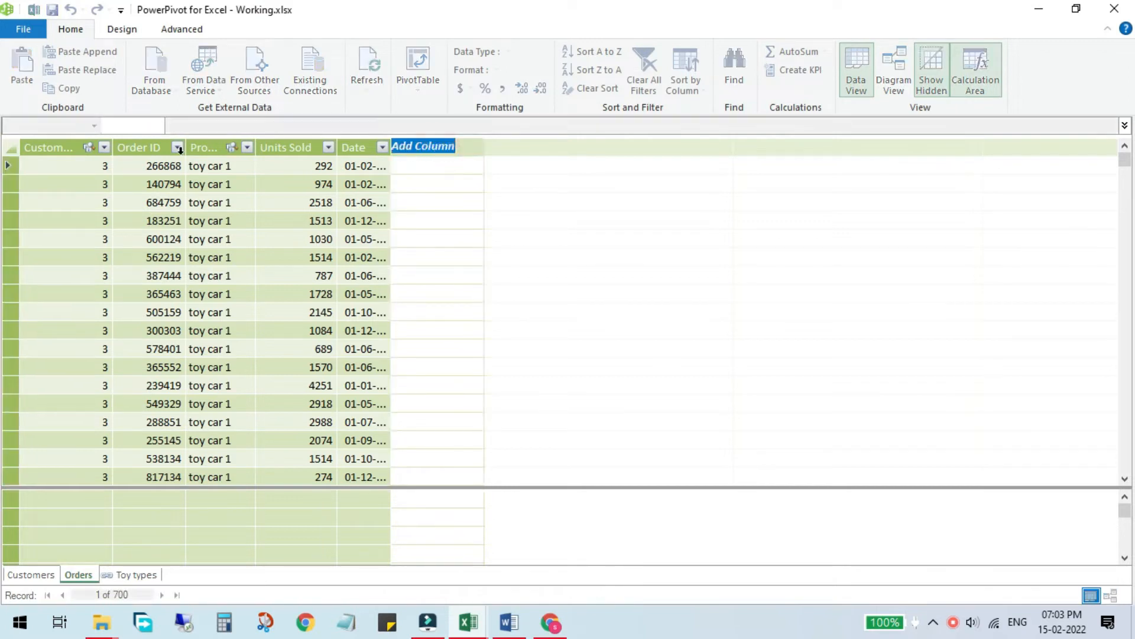
left_click(426, 170)
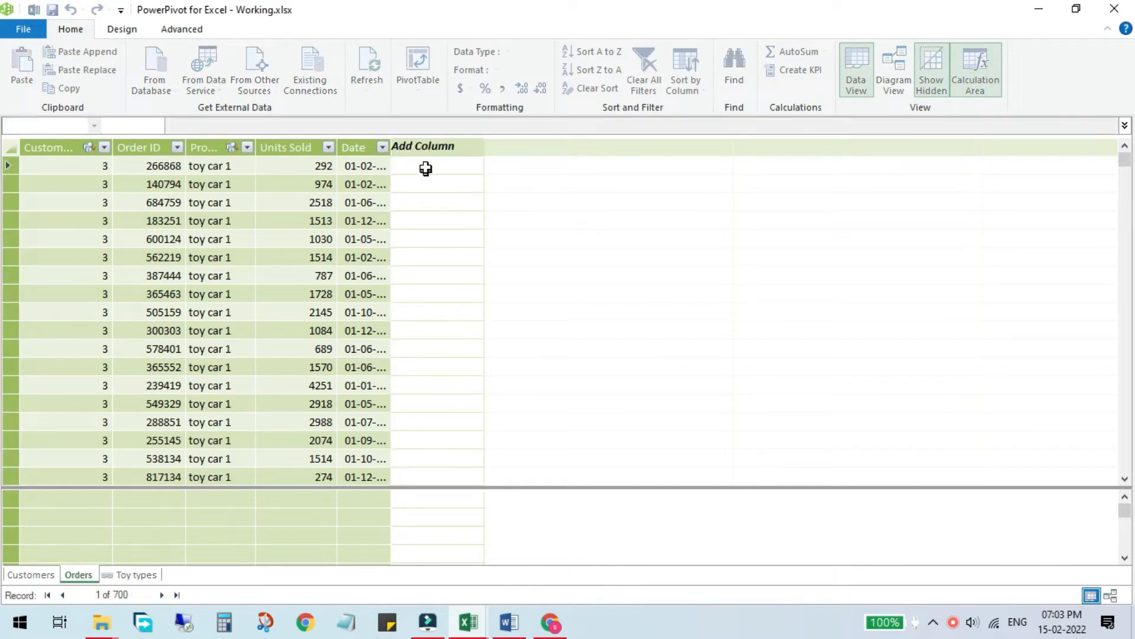
left_click(426, 145)
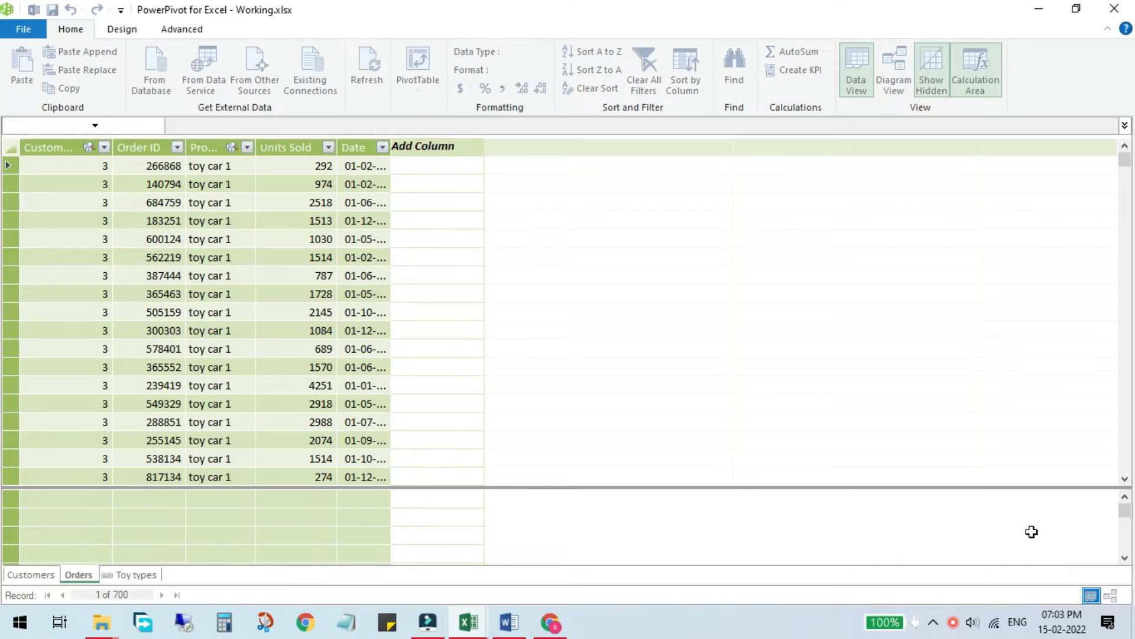
left_click(432, 149)
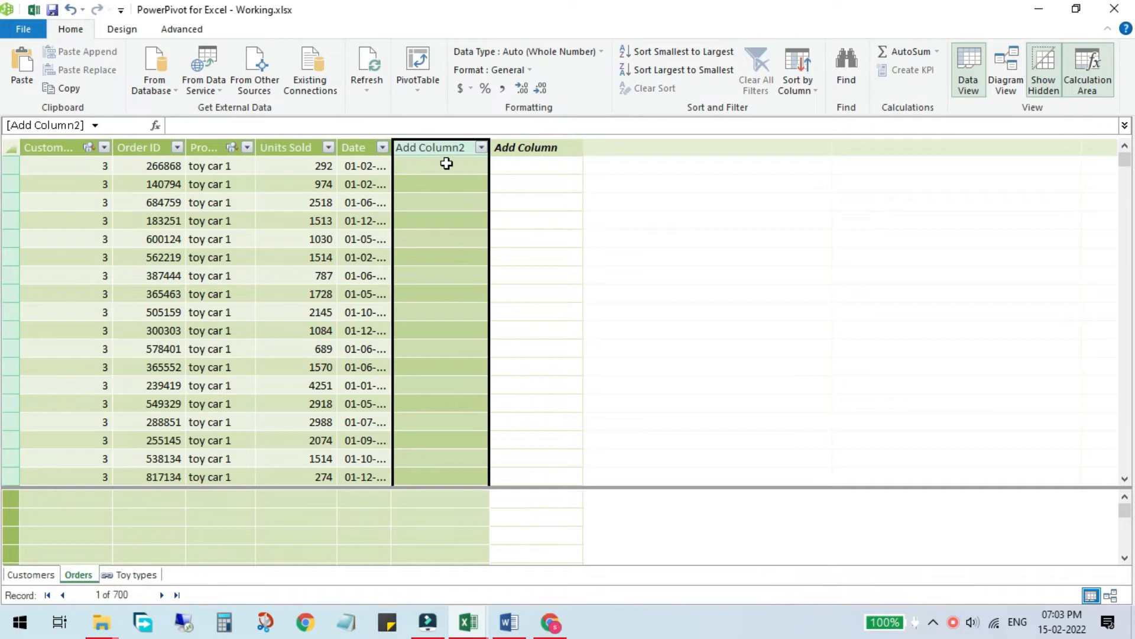
Rename the new blank column in the Orders table as Revenue.
left_click(446, 164)
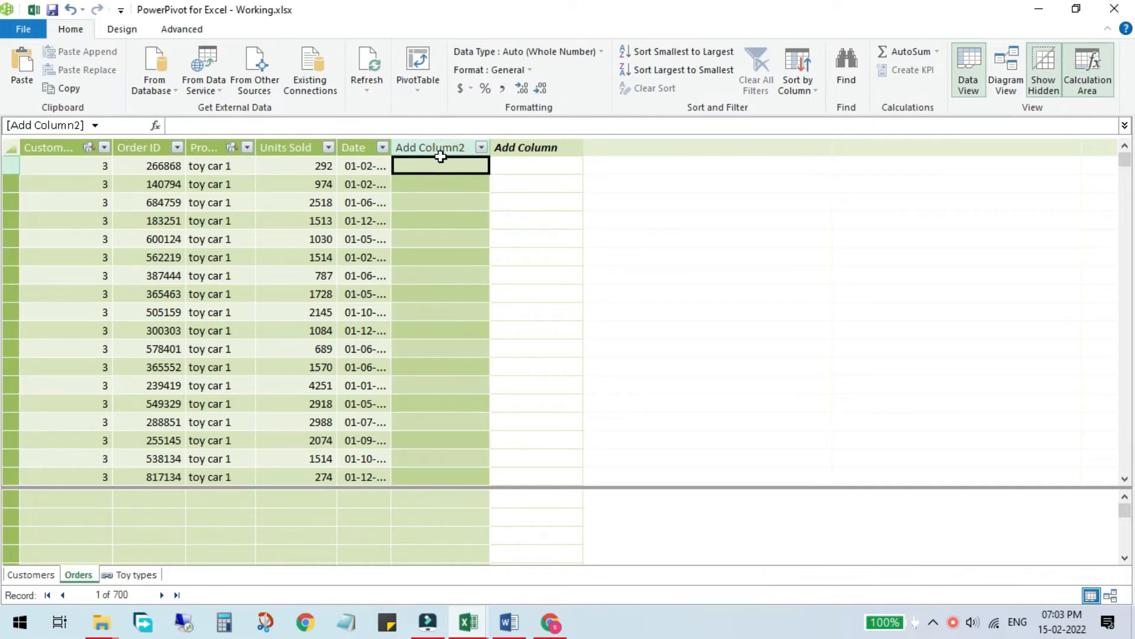
double_click(443, 148)
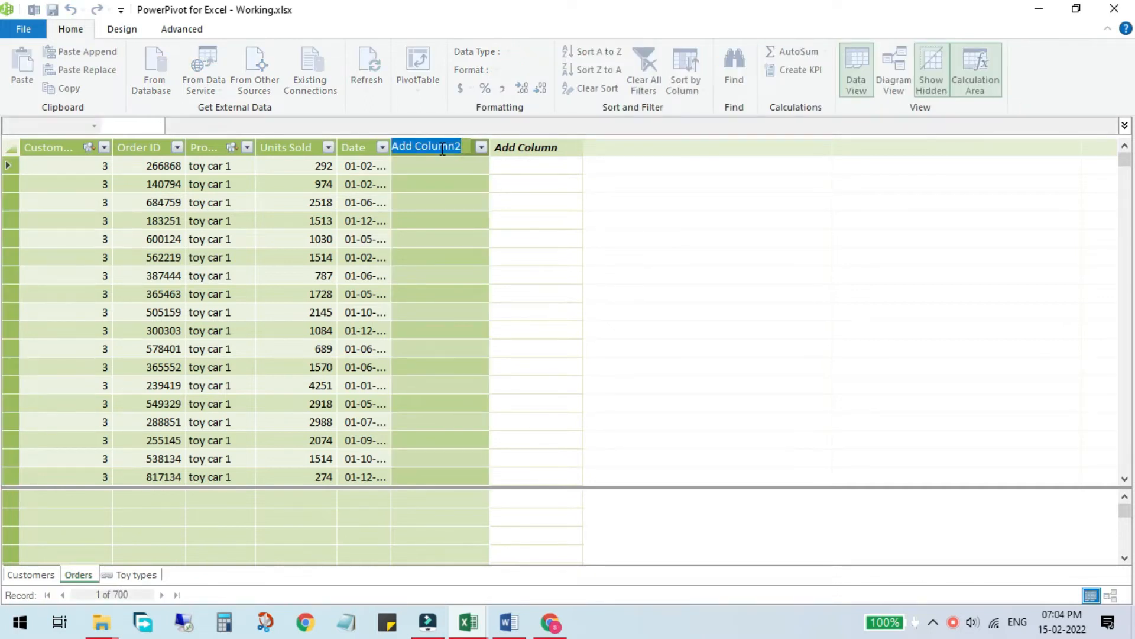
key("BackSpace")
type("Revenue")
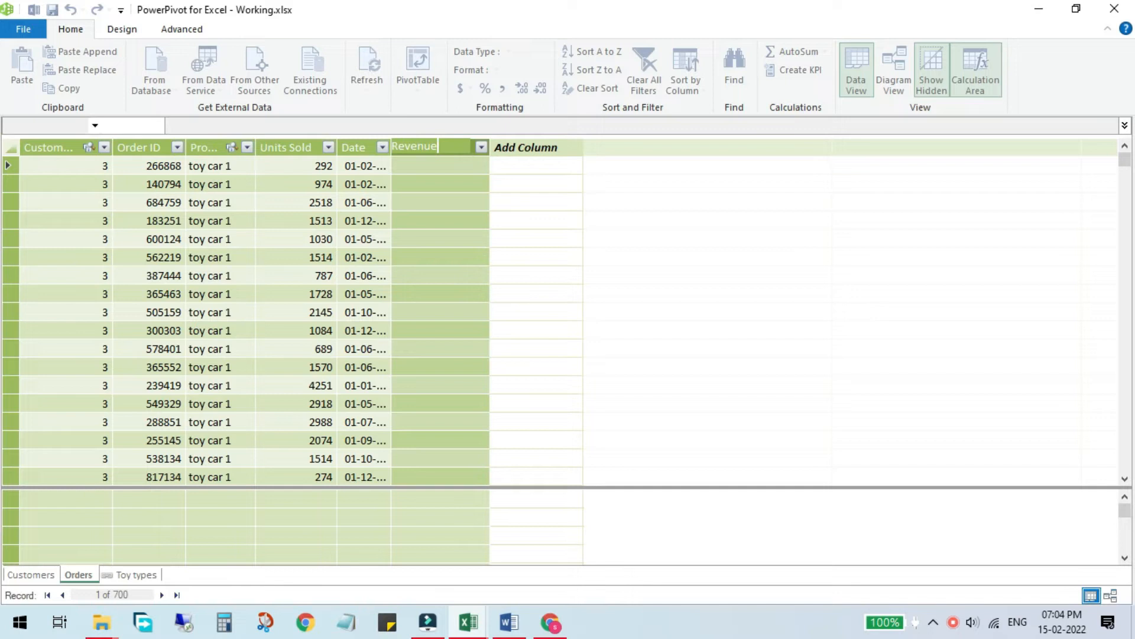
key("Return")
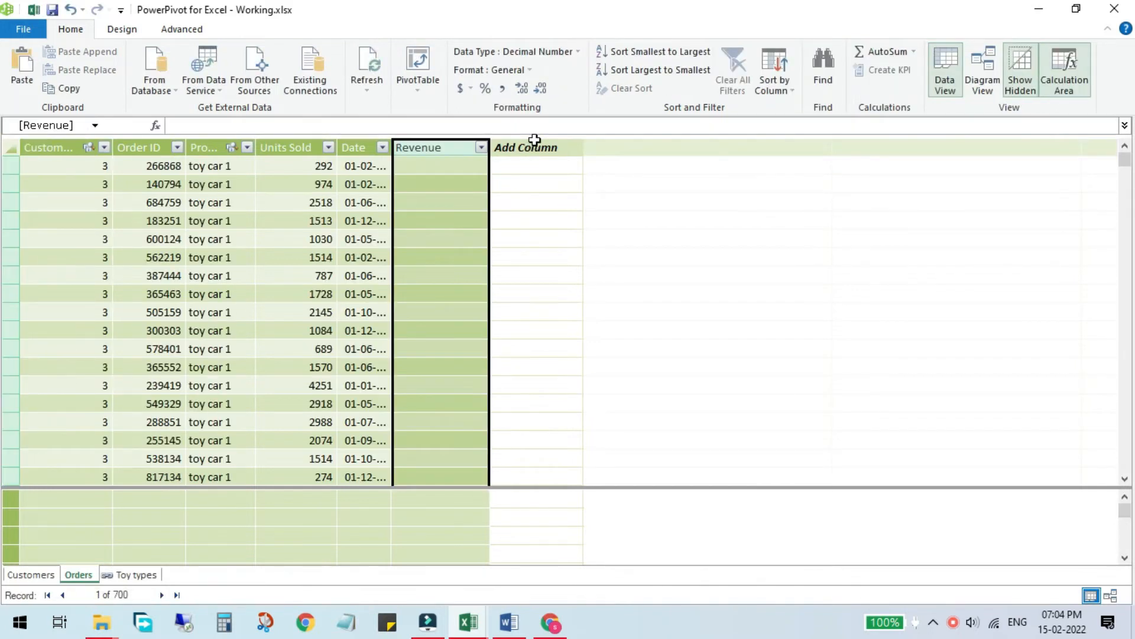
Add another column after Revenue in the Orders table and name it Cost.
double_click(527, 148)
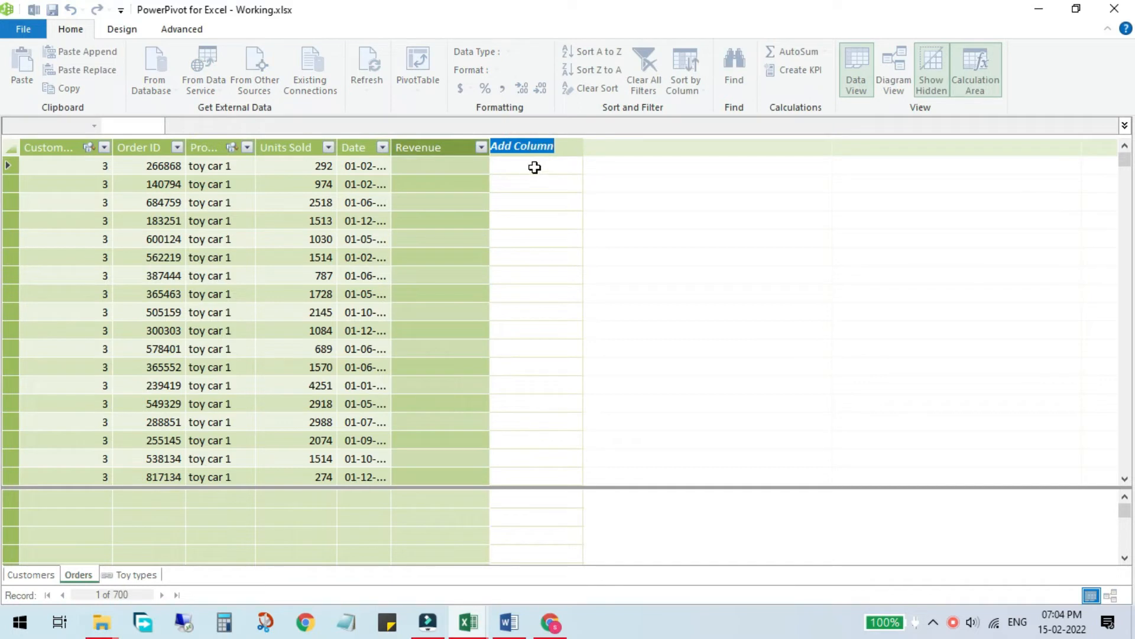
left_click(535, 168)
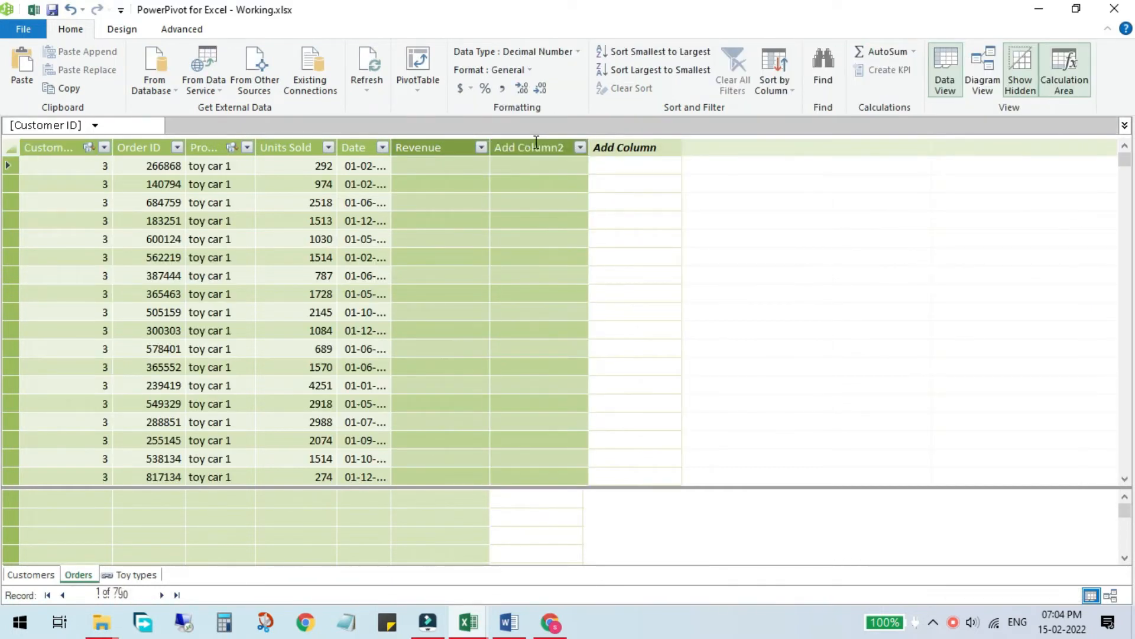
double_click(537, 145)
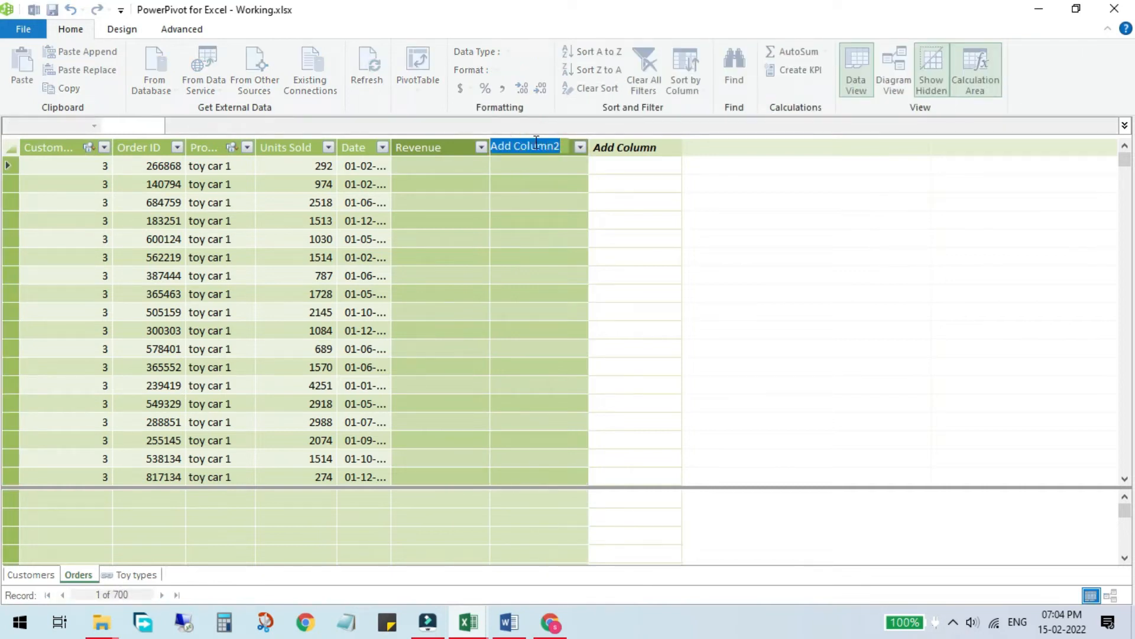
type("Cost")
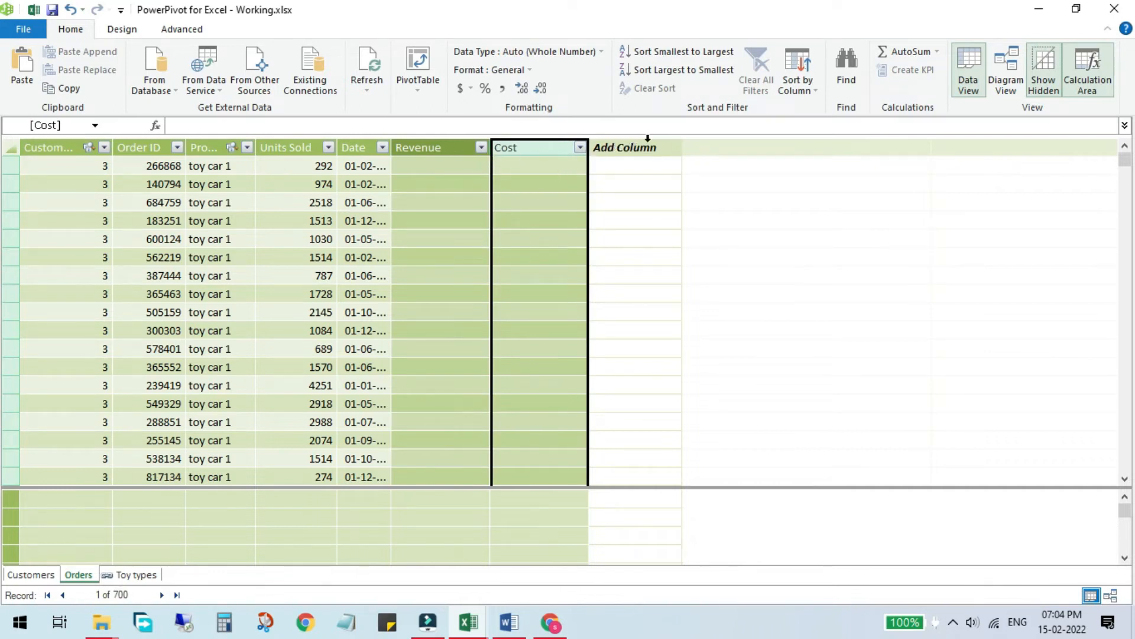
Add a third new column after Cost in the Orders table, named Profit.
left_click(632, 146)
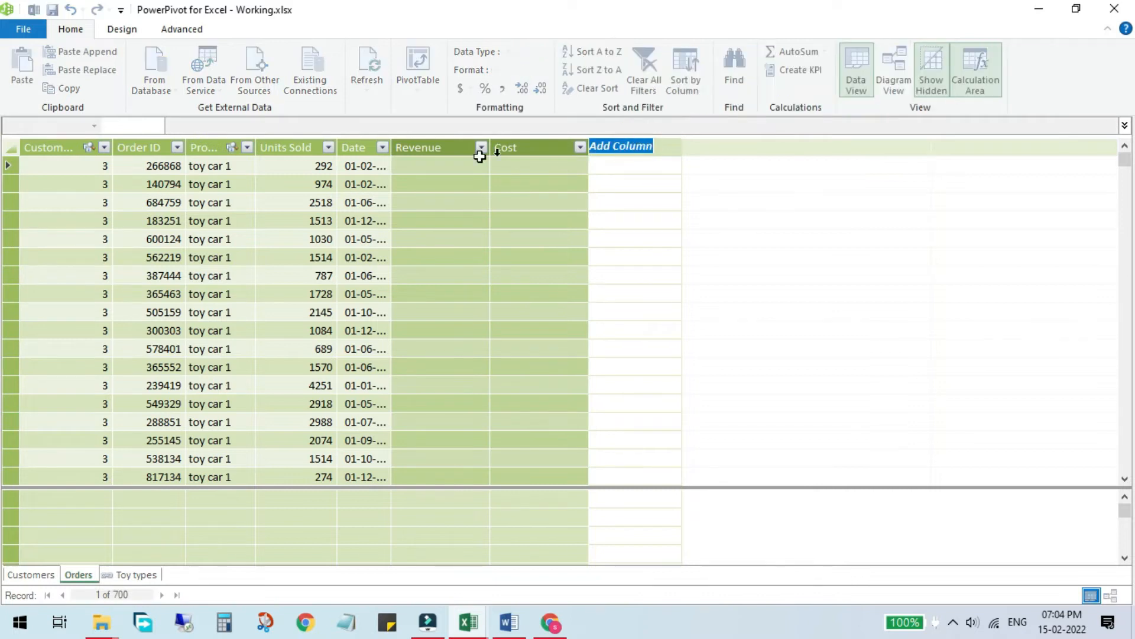
type("Profit")
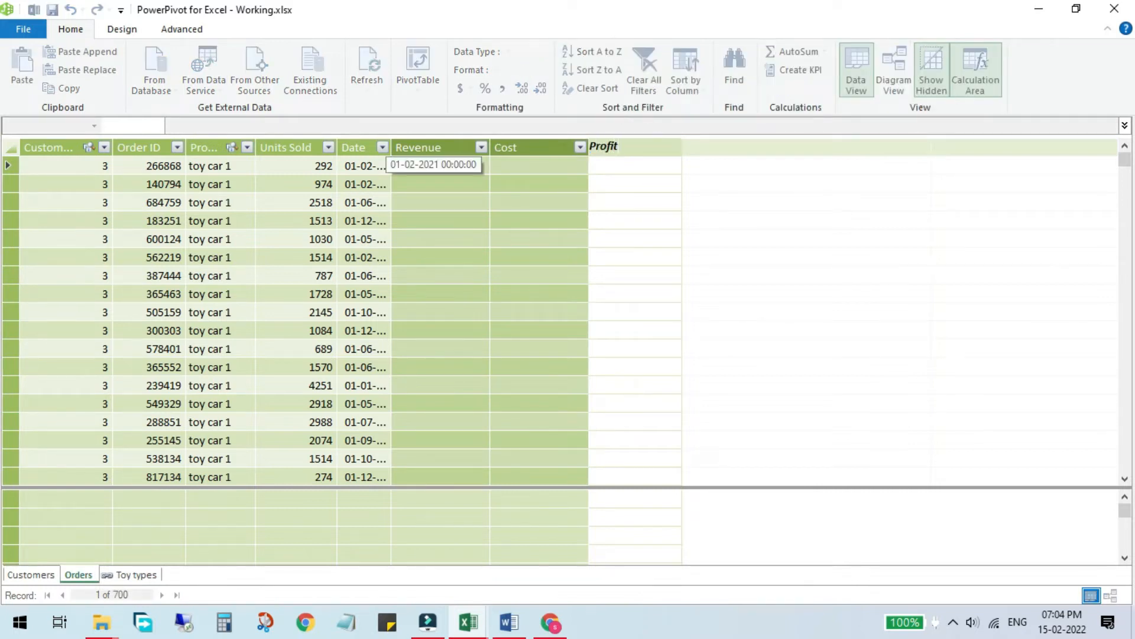
key("Return")
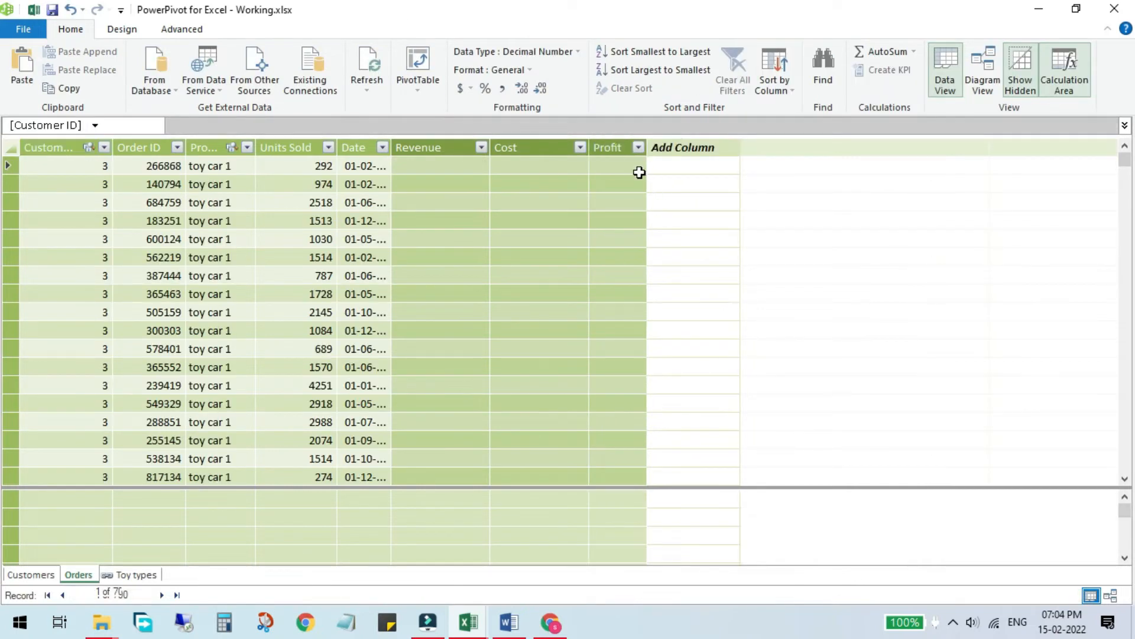
Widen the Date column in the Orders table and begin the Revenue column's formula with the RELATED function.
left_click(421, 168)
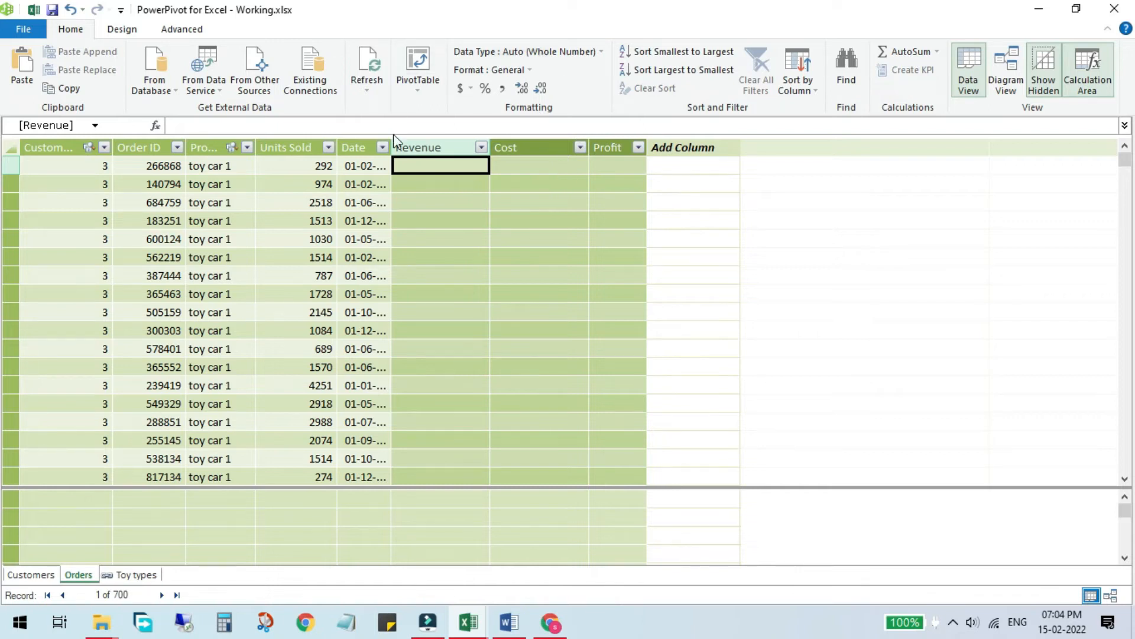
left_click_drag(394, 139, 434, 144)
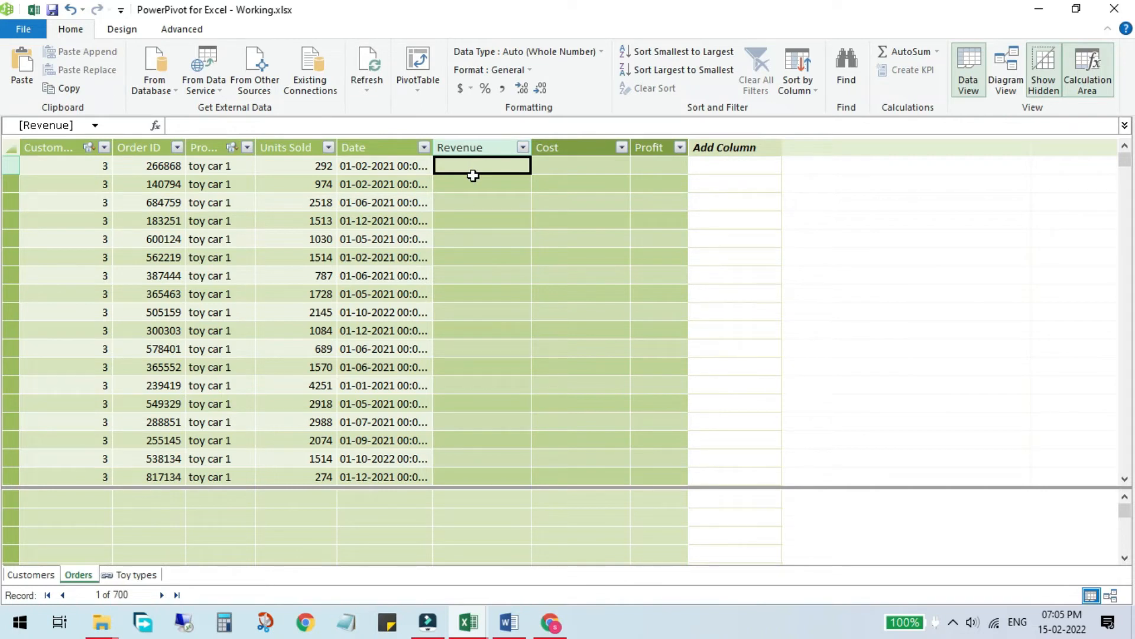
left_click(309, 126)
type("=")
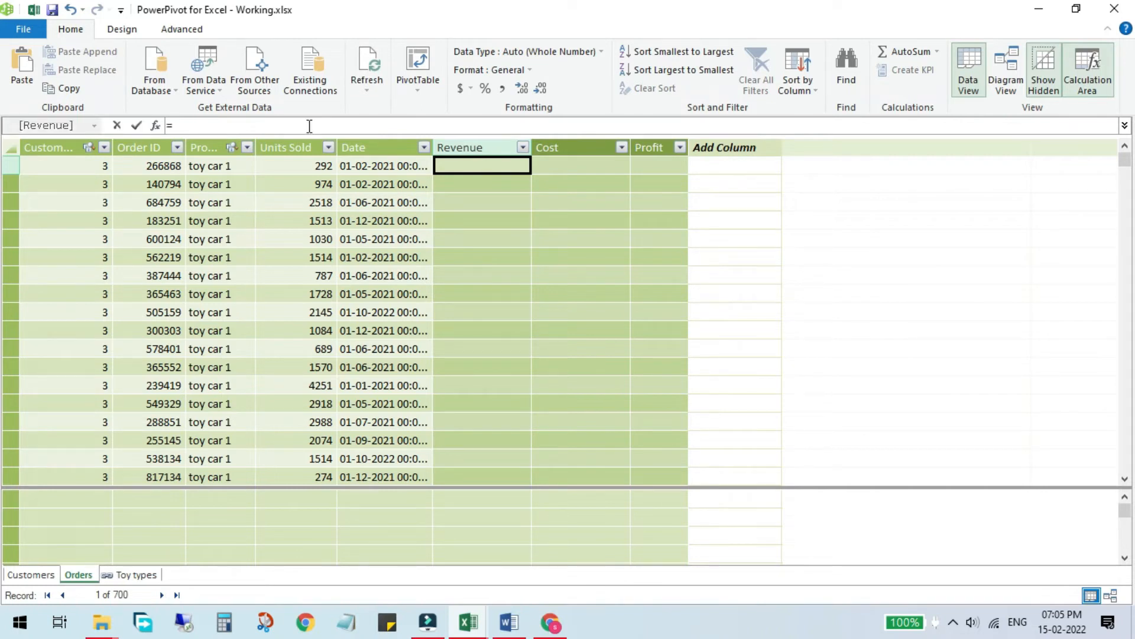
type("re")
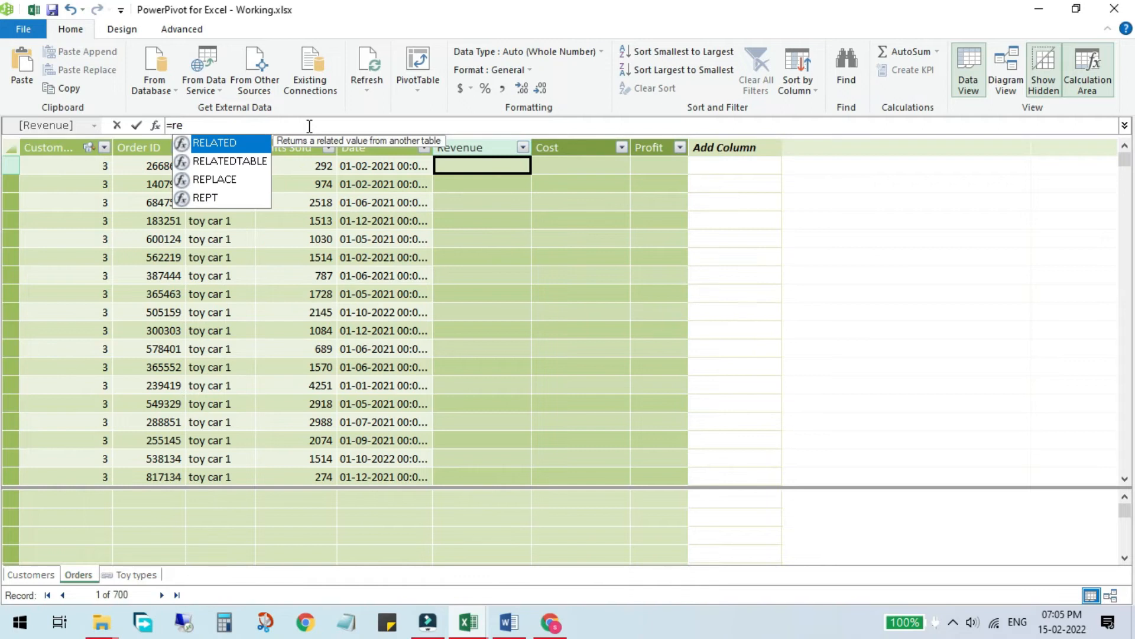
type("lated")
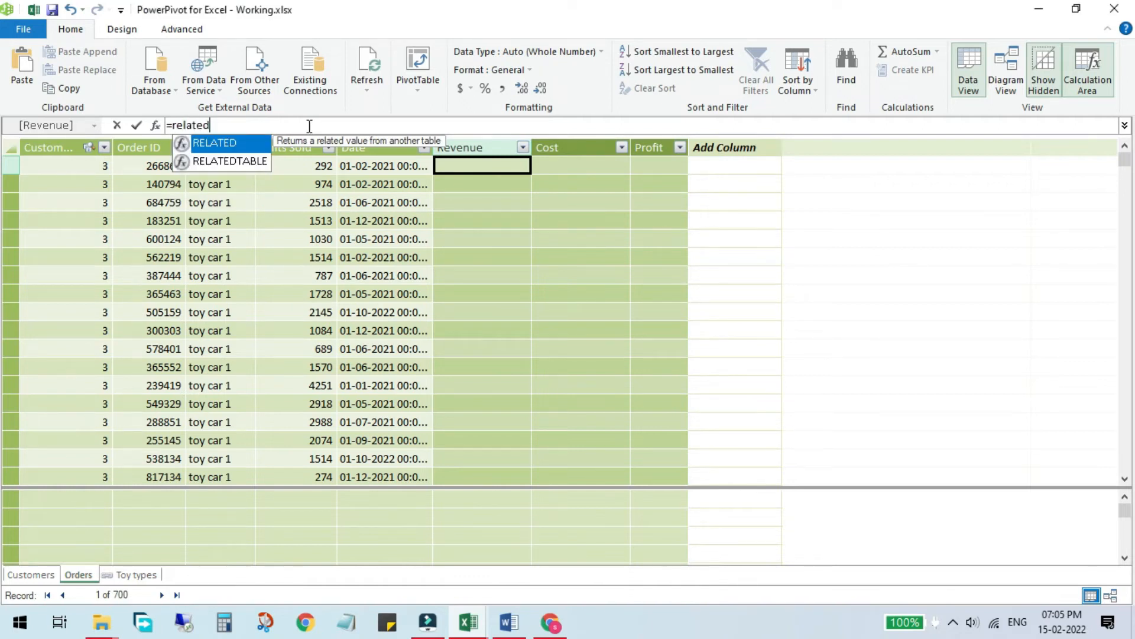
key("Tab")
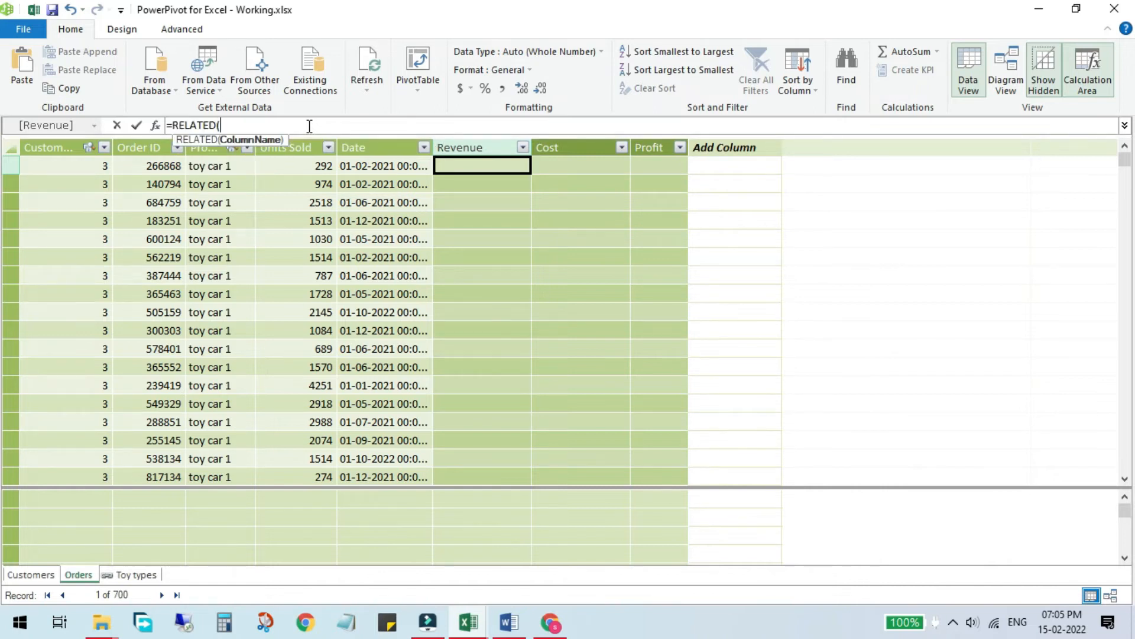
type("Orders")
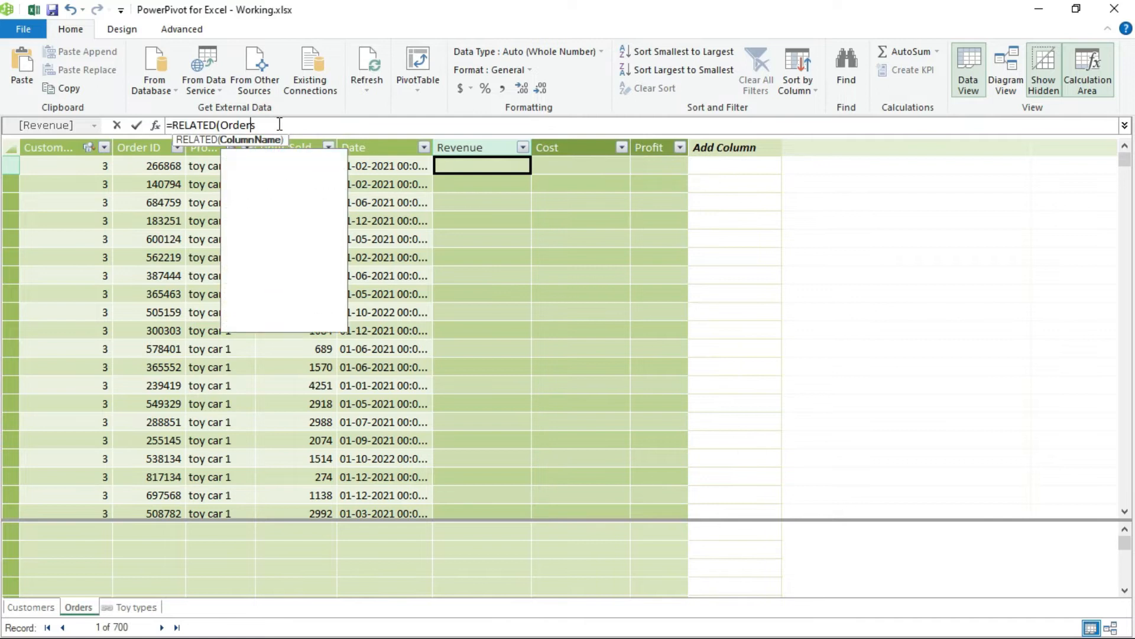
key("BackSpace")
key("BackSpace")
key("BackSpace")
key("BackSpace")
key("BackSpace")
key("BackSpace")
Complete the Revenue column's formula as =RELATED('Toy types'[Revenue Per Toy]).
type("TED(toy")
key("Down")
key("Down")
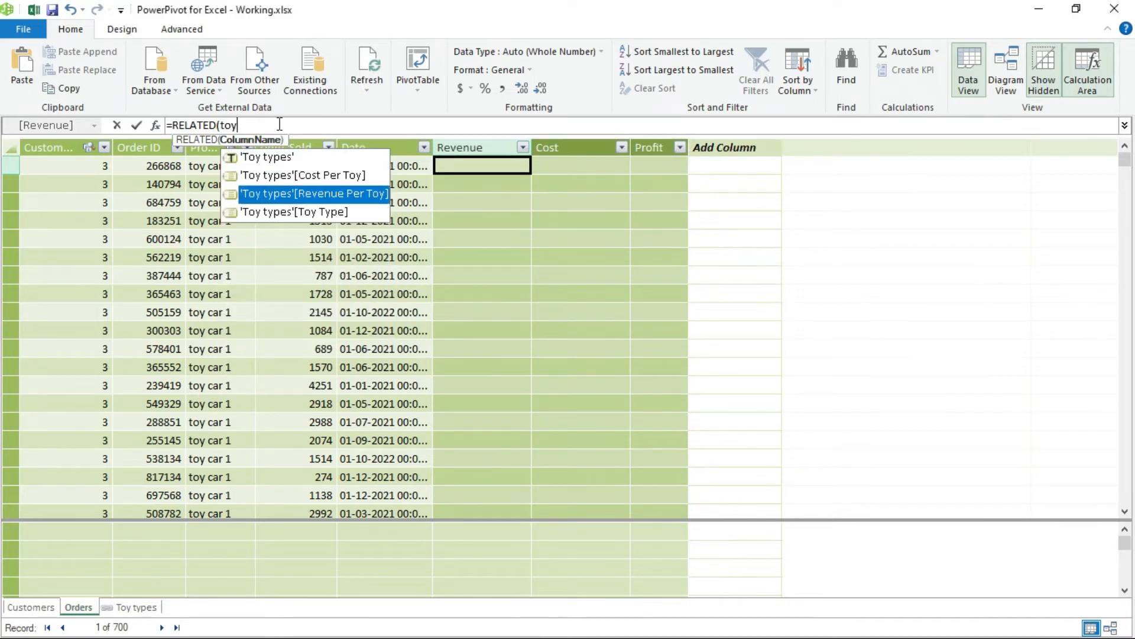
double_click(315, 193)
left_click(384, 125)
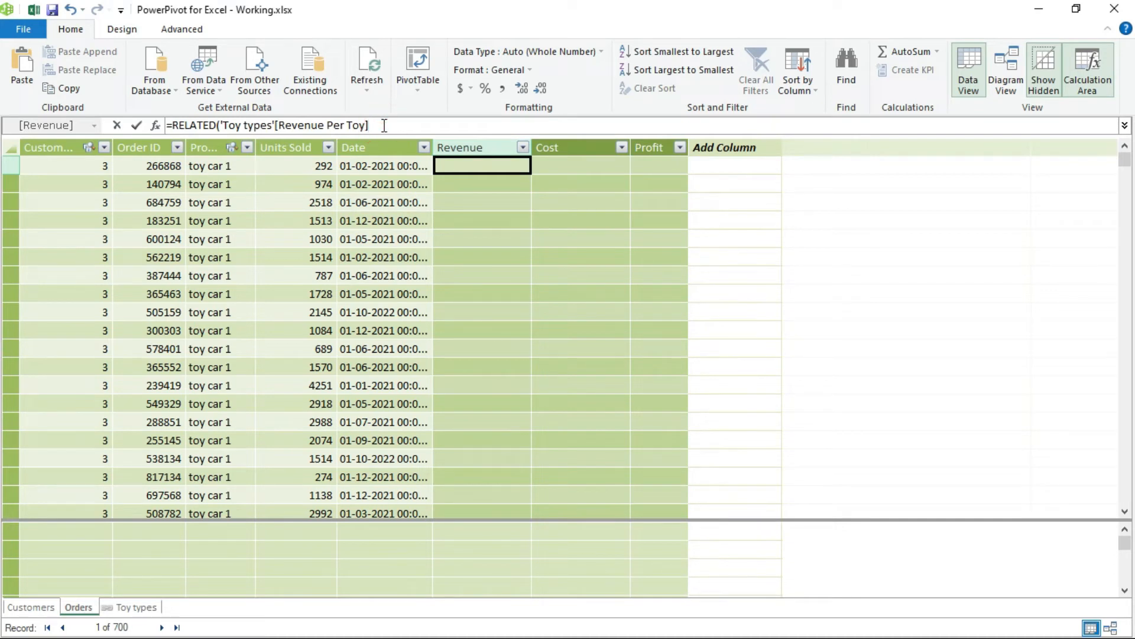
key("Return")
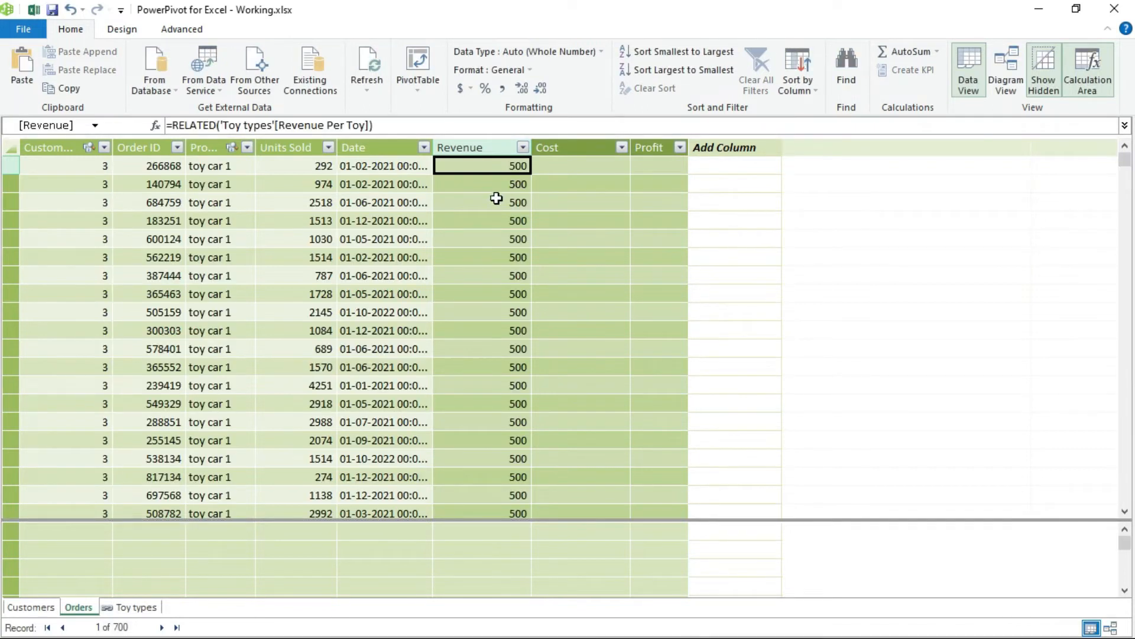
Compare the Revenue values across the Orders rows with each toy's Revenue Per Toy in the Toy types table.
left_click_drag(496, 198, 494, 221)
left_click_drag(493, 266, 466, 594)
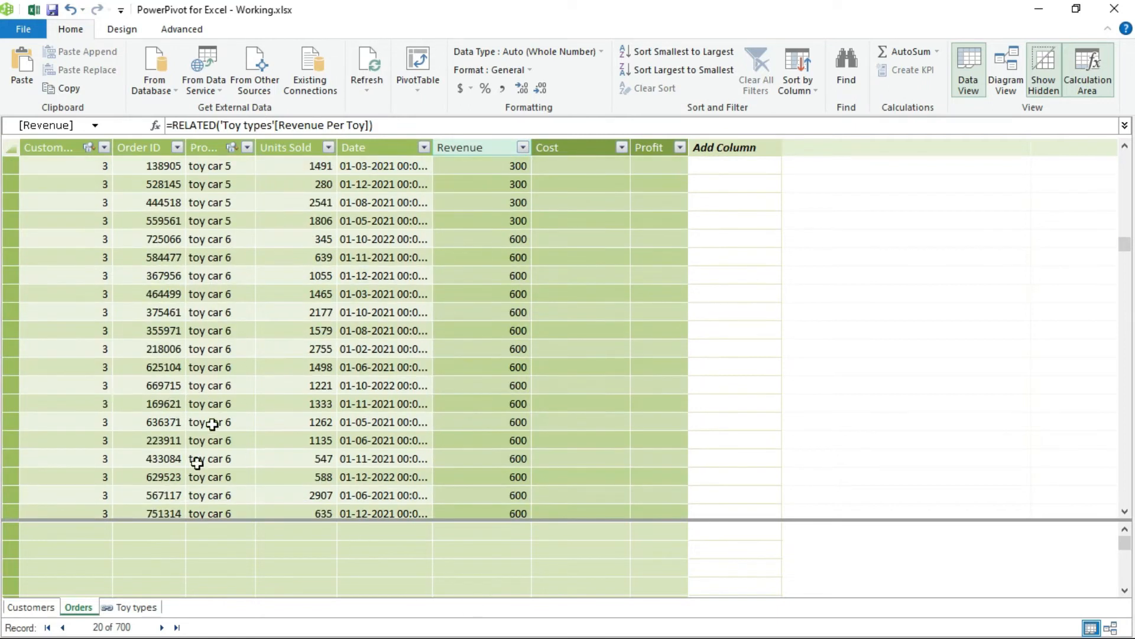
left_click(151, 609)
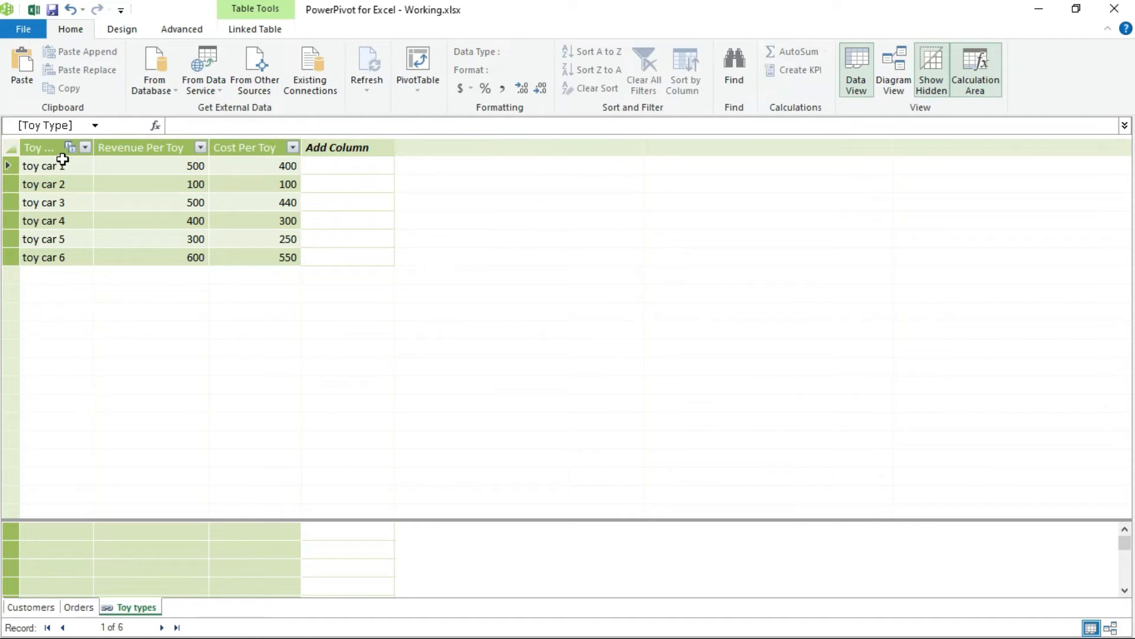
left_click(79, 607)
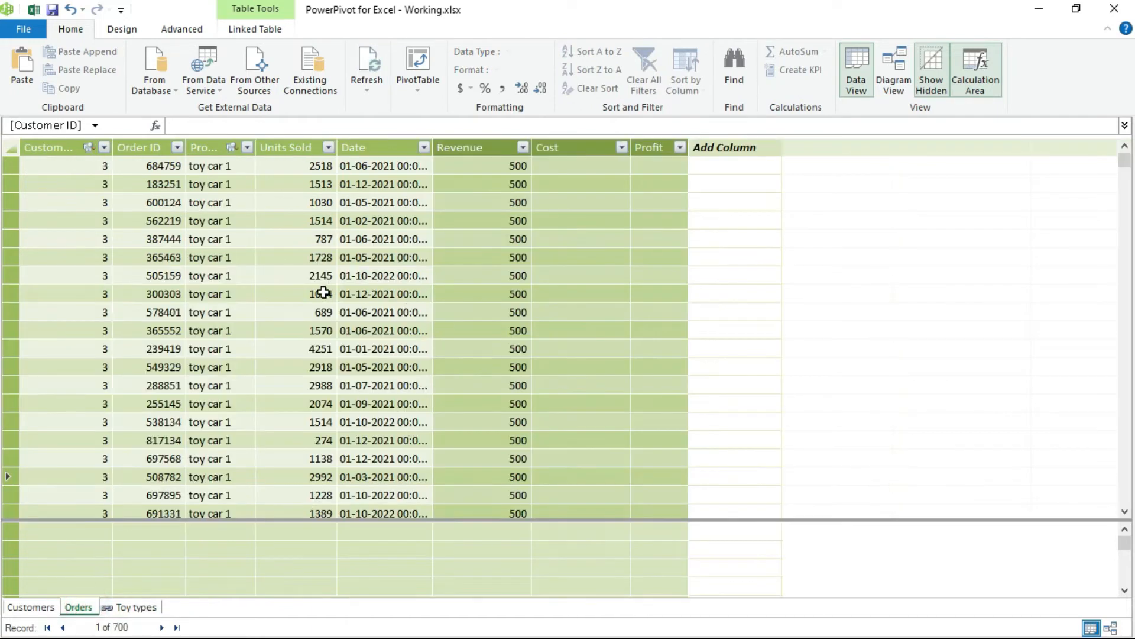
scroll(232, 319, "down", 5)
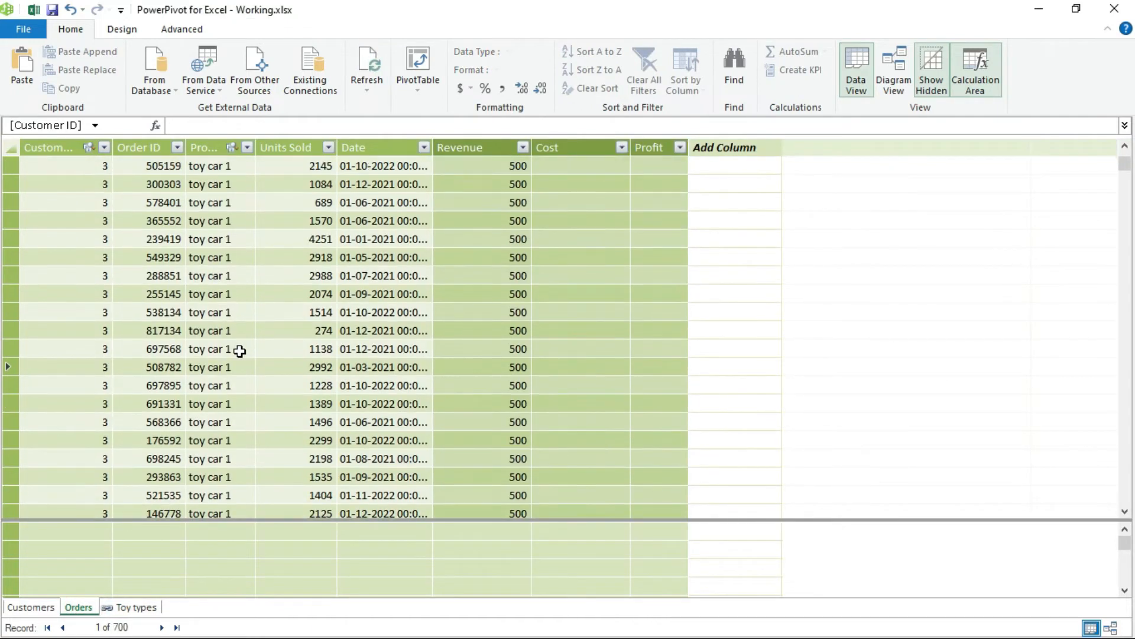
scroll(240, 351, "down", 1)
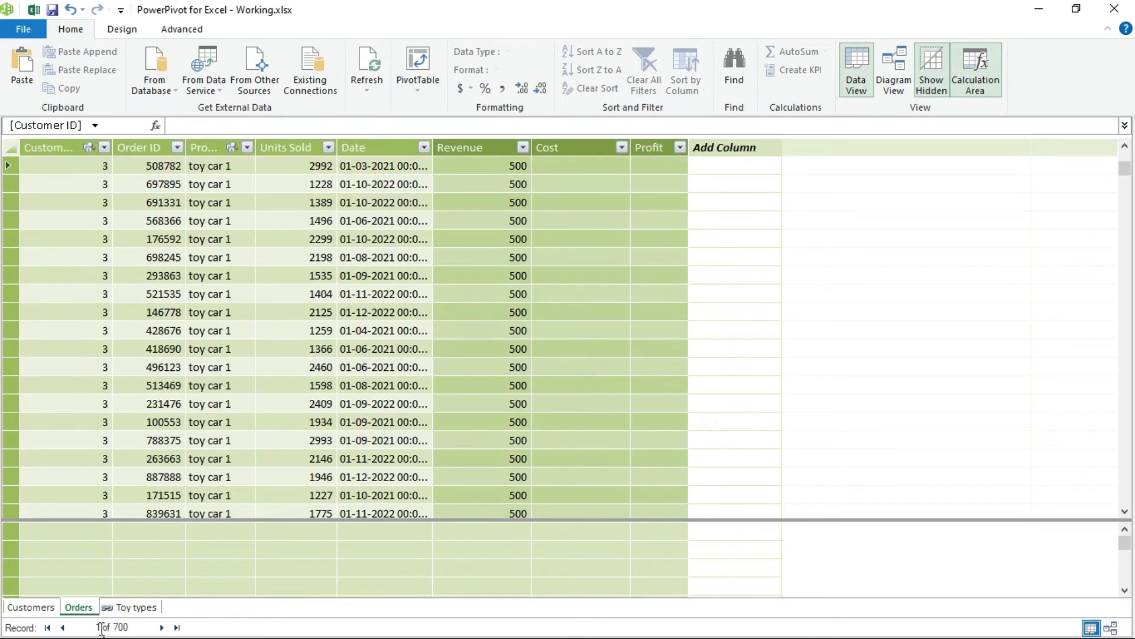
left_click(137, 608)
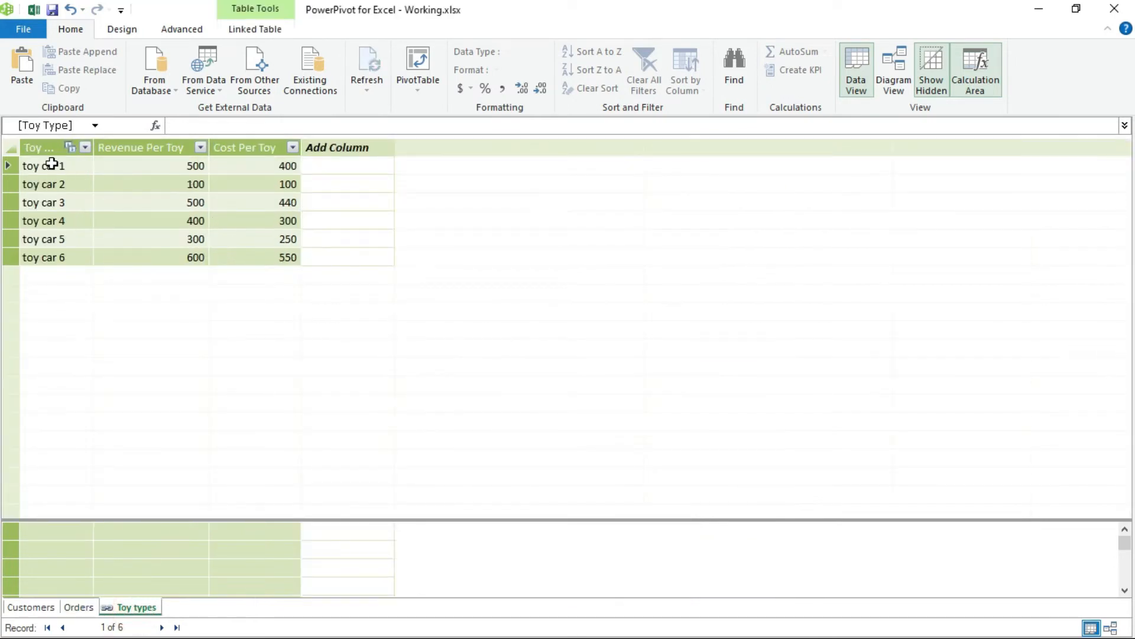
left_click(78, 607)
scroll(292, 352, "down", 3)
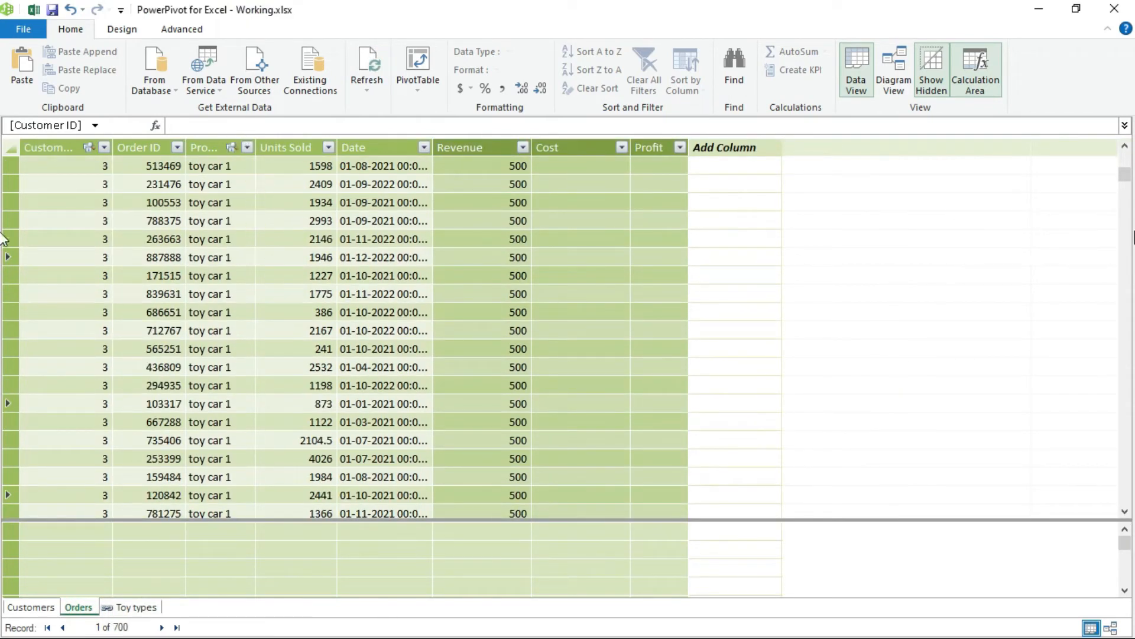
mouse_move(1125, 177)
left_mouse_down()
mouse_move(1124, 217)
mouse_move(1124, 200)
left_mouse_up()
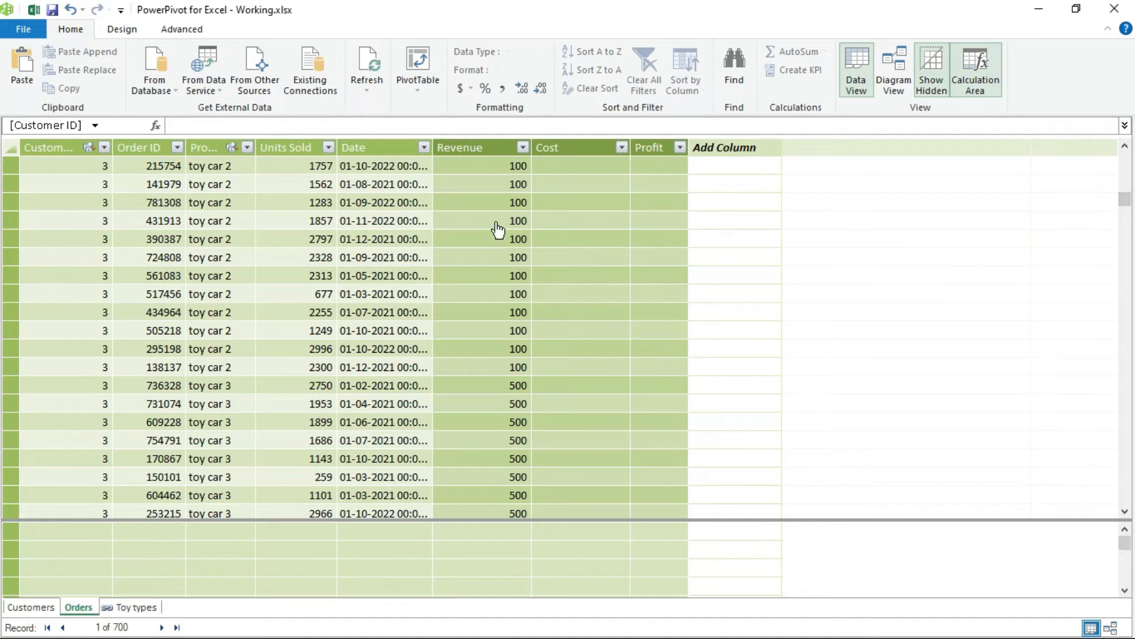
Fill the Cost column of the Orders table with the formula =RELATED('Toy types'[Cost Per Toy]).
left_click(577, 153)
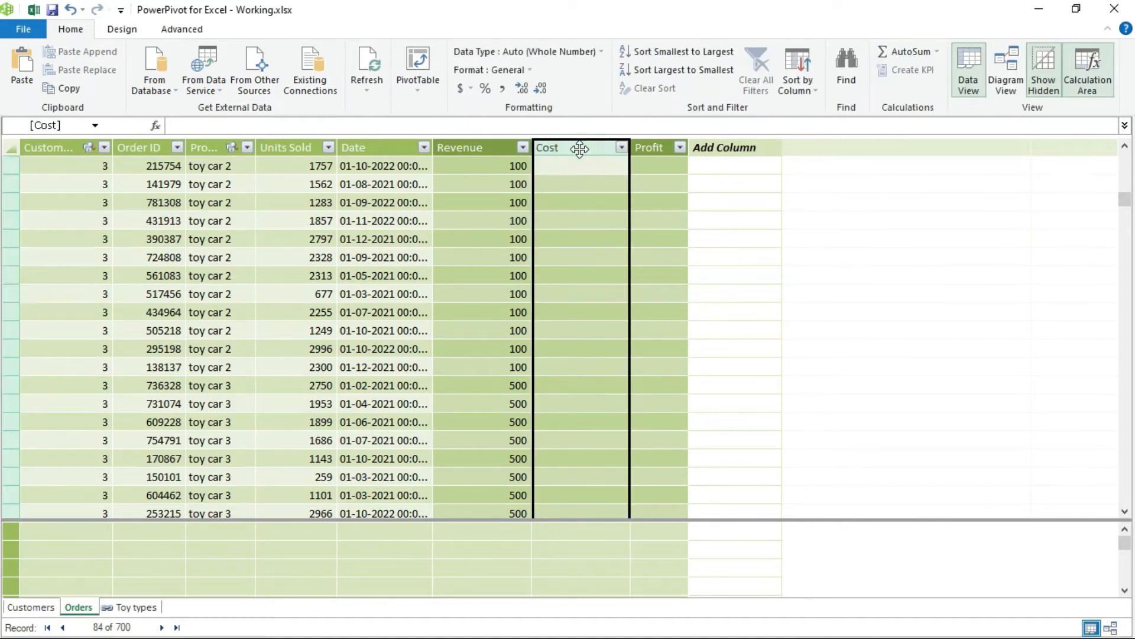
left_click(569, 186)
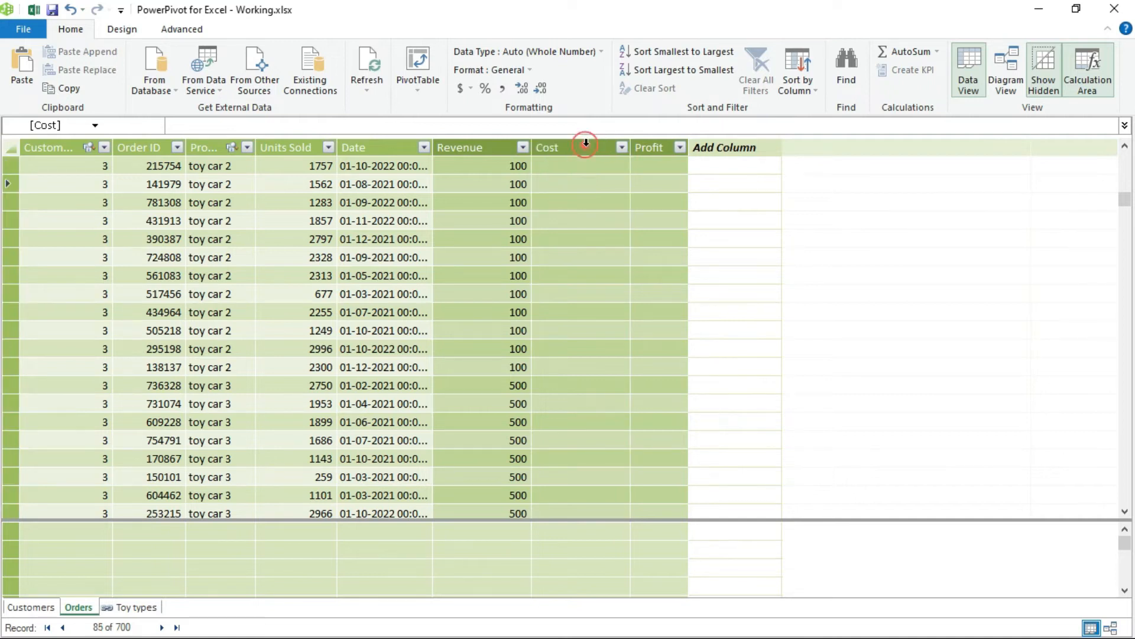
left_click(584, 145)
left_click(248, 124)
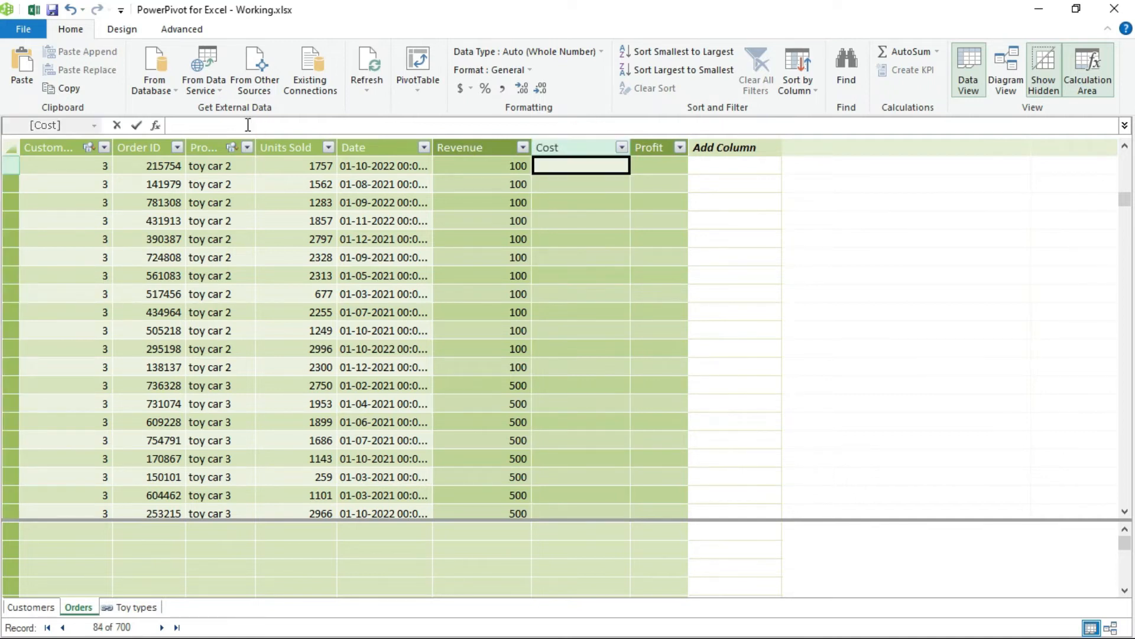
type("=rela")
key("Tab")
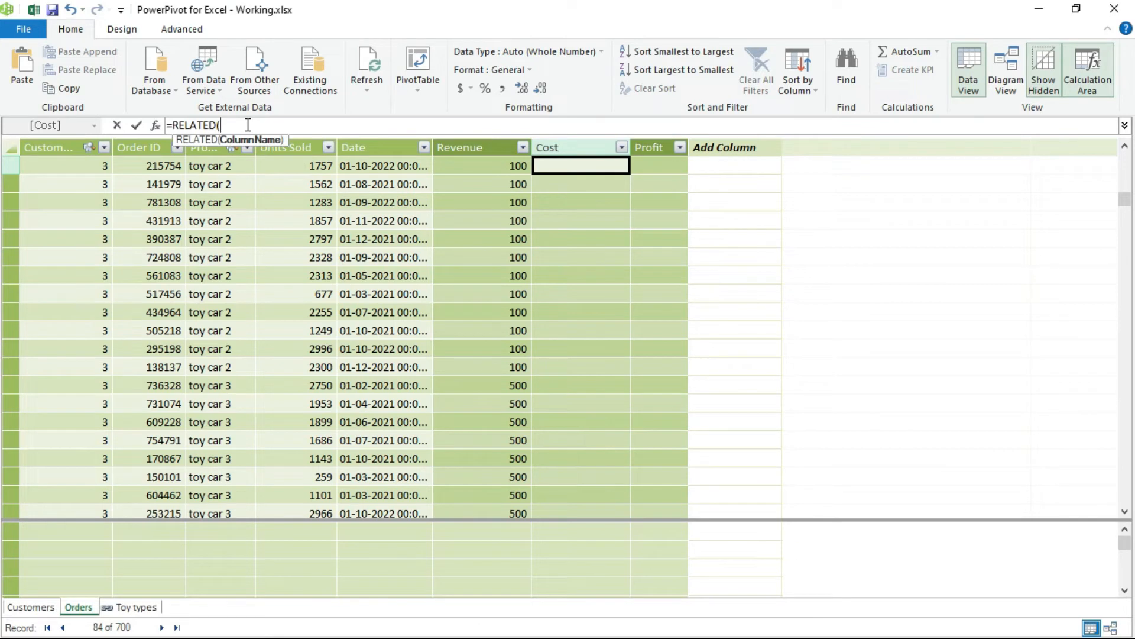
type("toy")
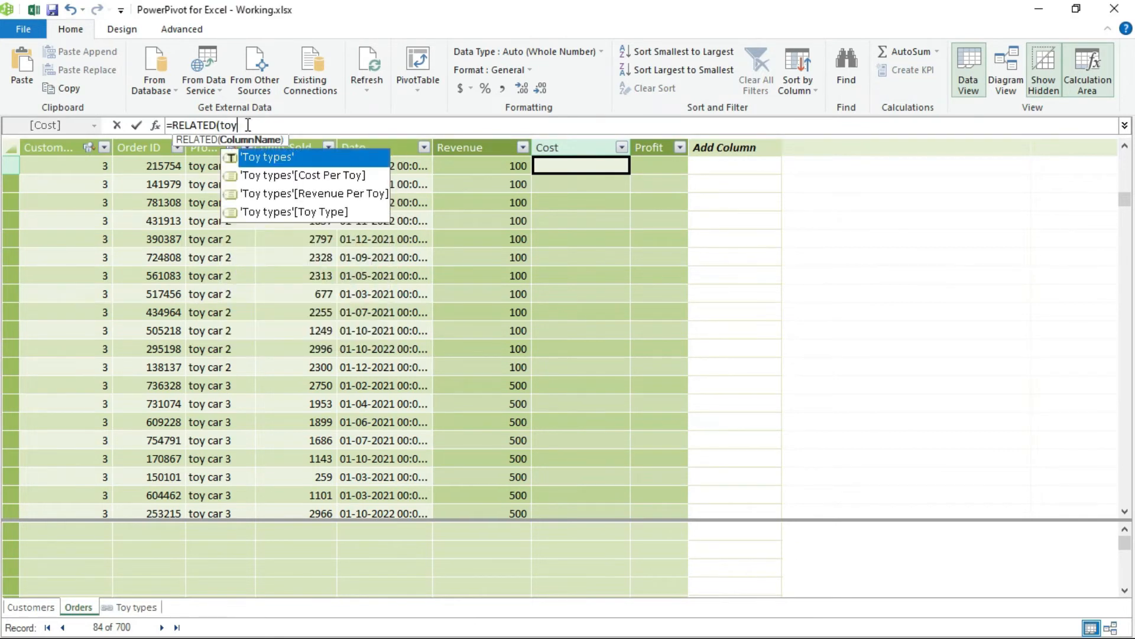
double_click(287, 177)
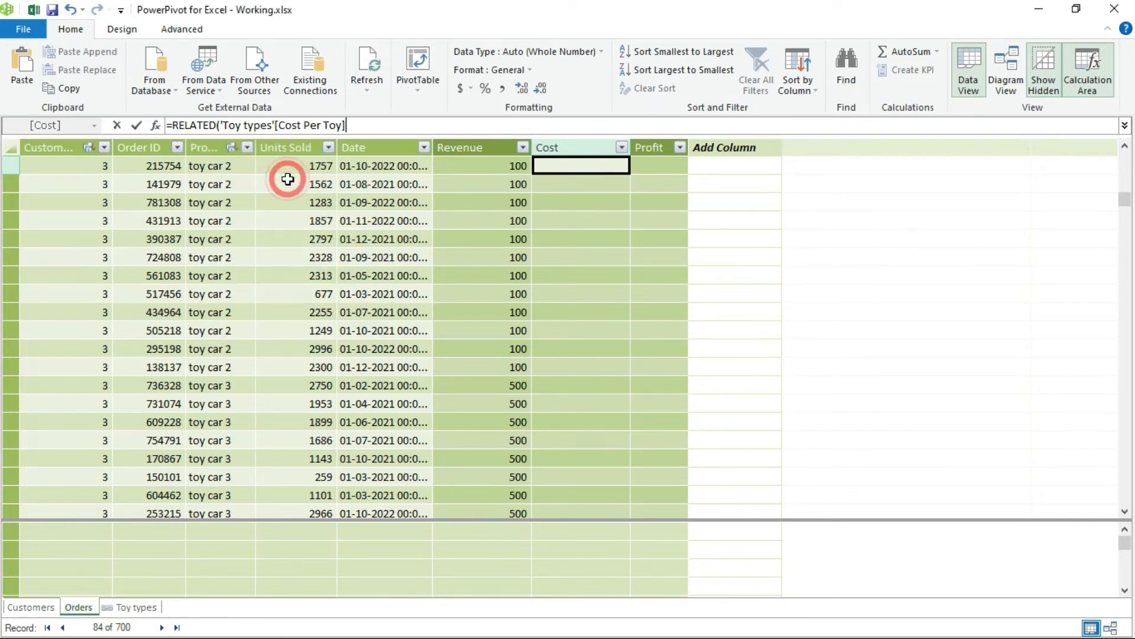
type(")")
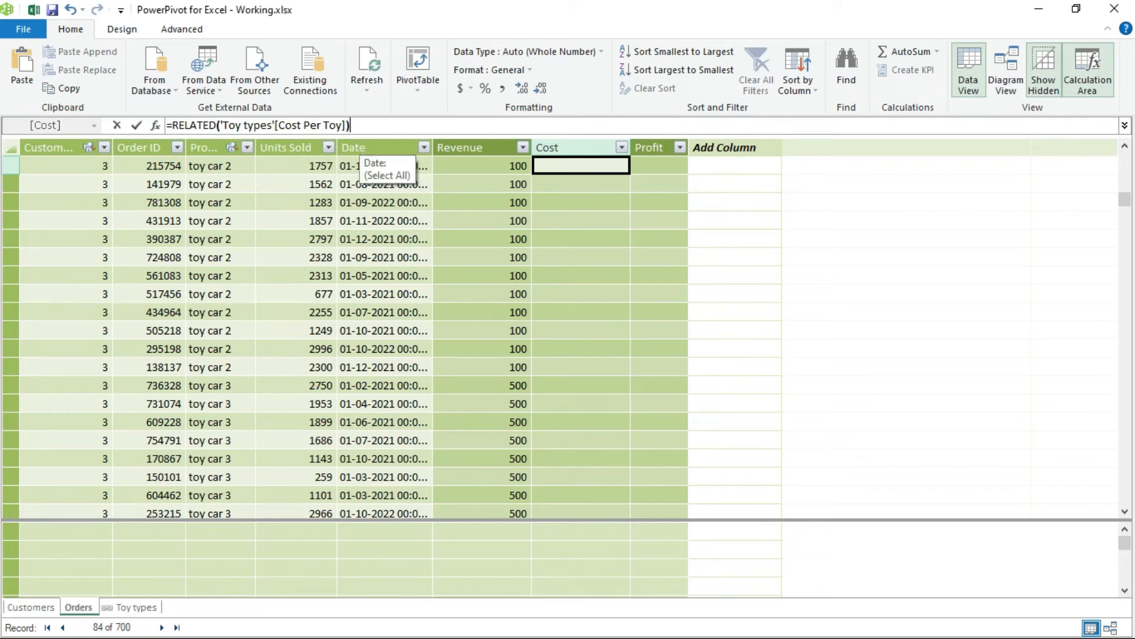
key("Return")
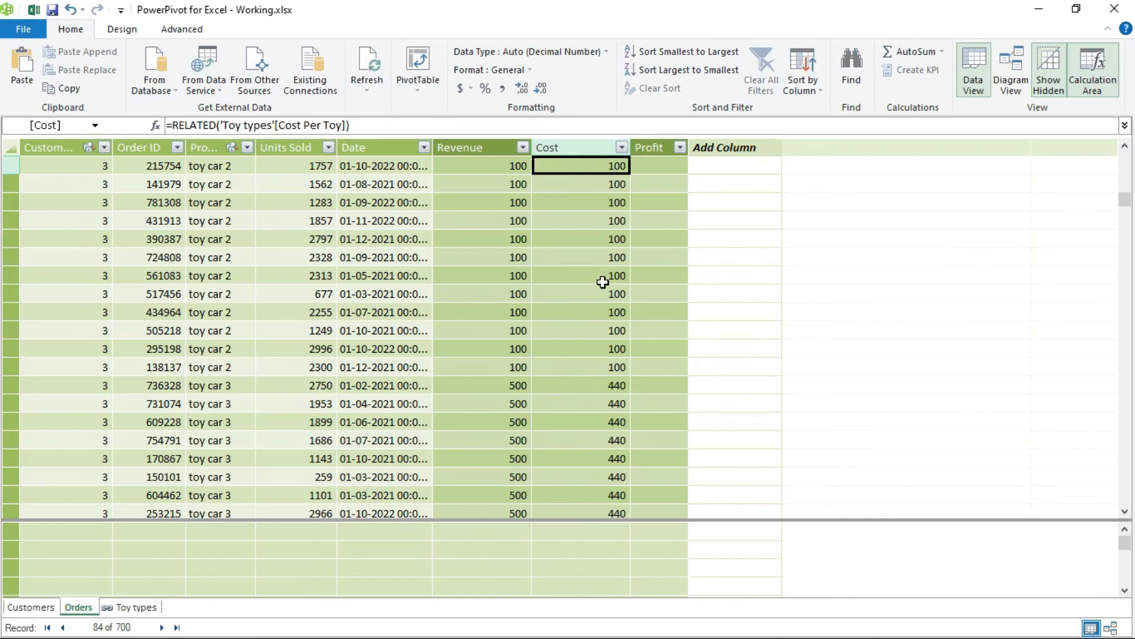
Check the Cost Per Toy values in the Toy types table and return to the Orders table.
left_click(134, 606)
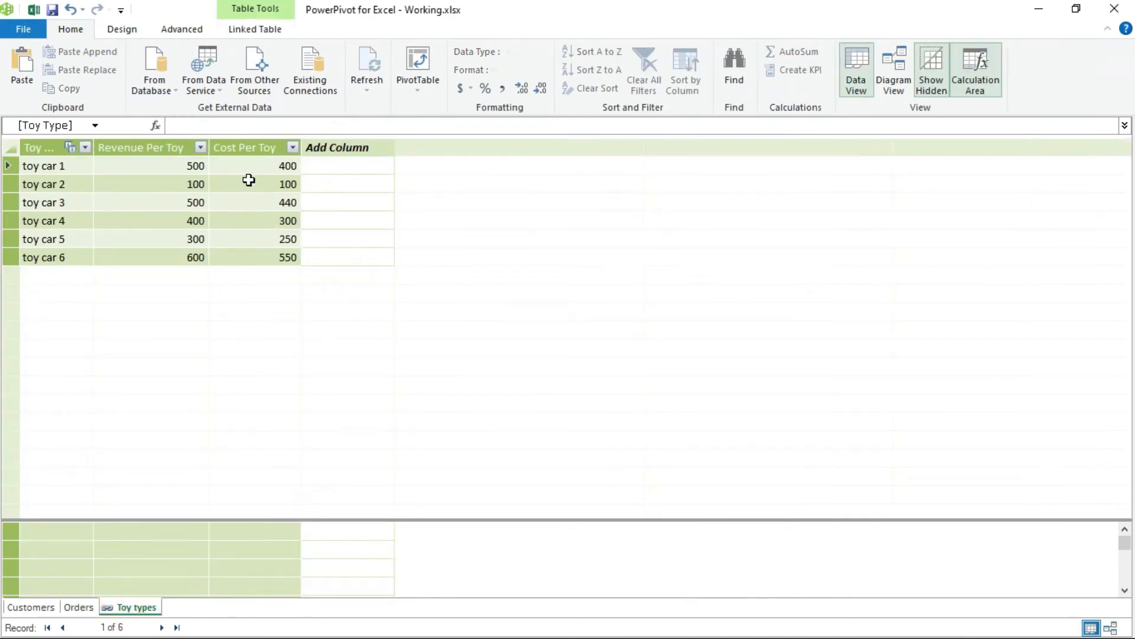
left_click(79, 606)
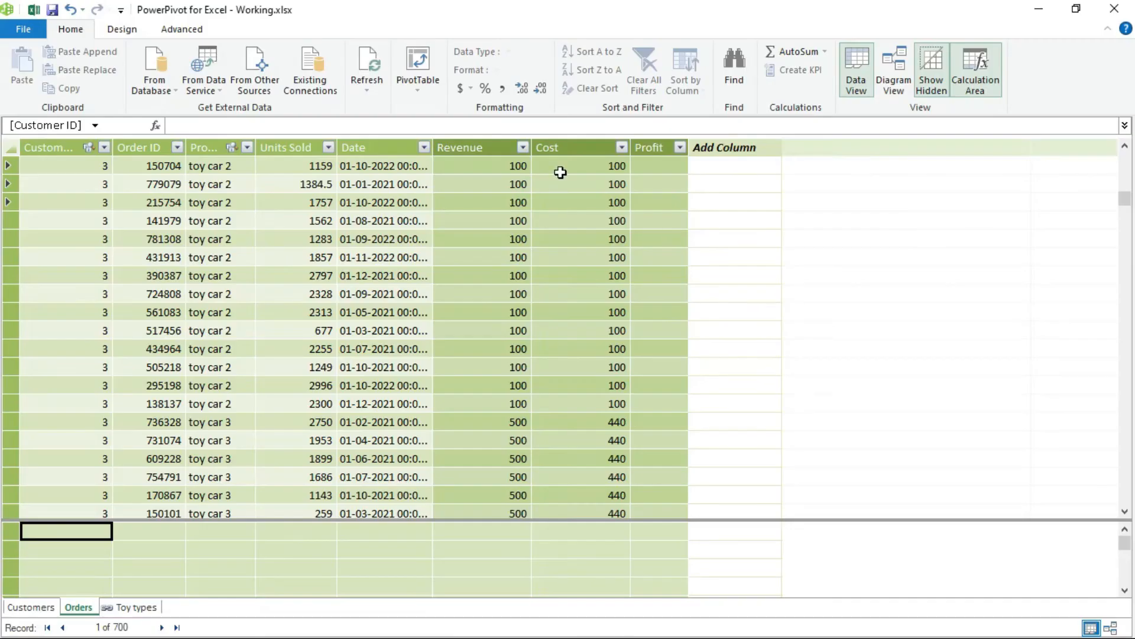
Clear the argument of the Cost column's RELATED formula and re-enter it as 'Toy types'[Cost Per Toy].
left_click(546, 166)
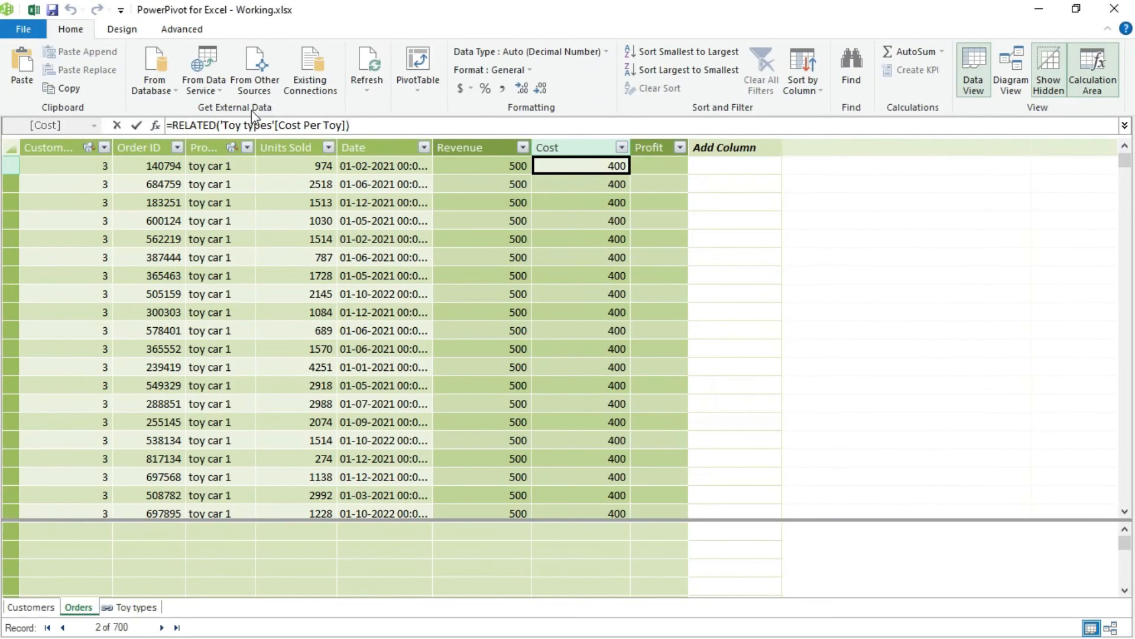
left_click_drag(222, 126, 353, 126)
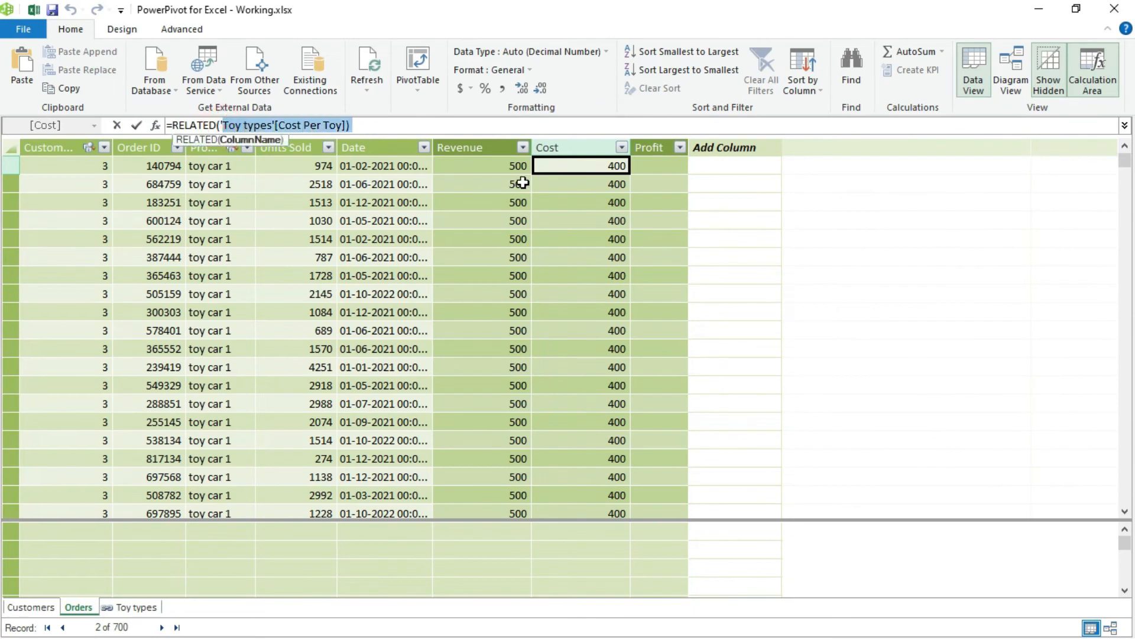
key("BackSpace")
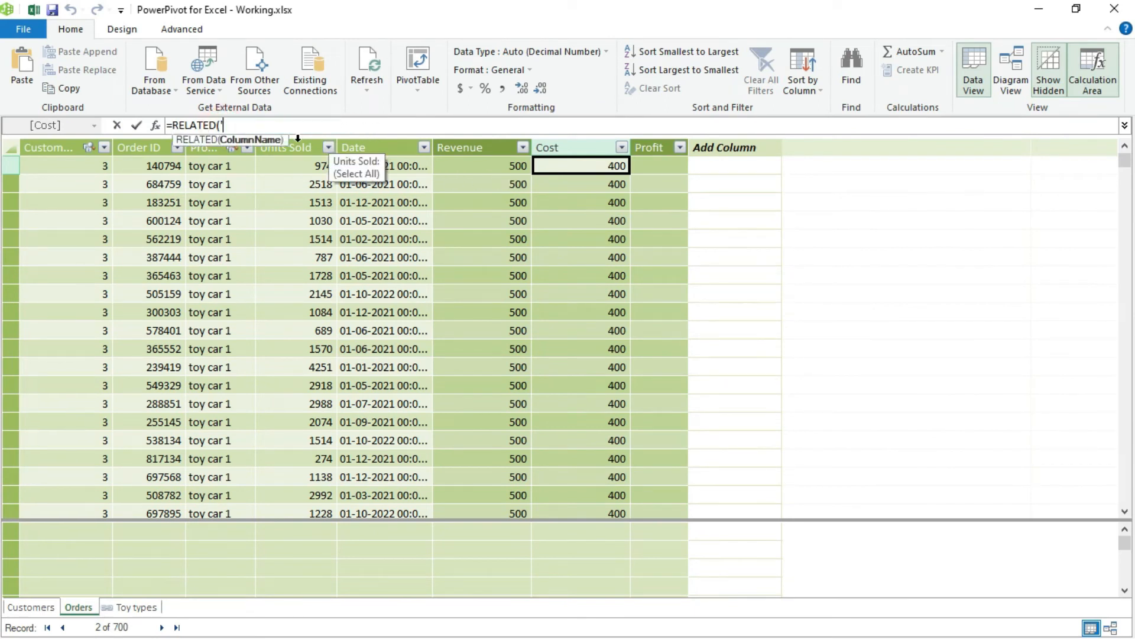
type("toy")
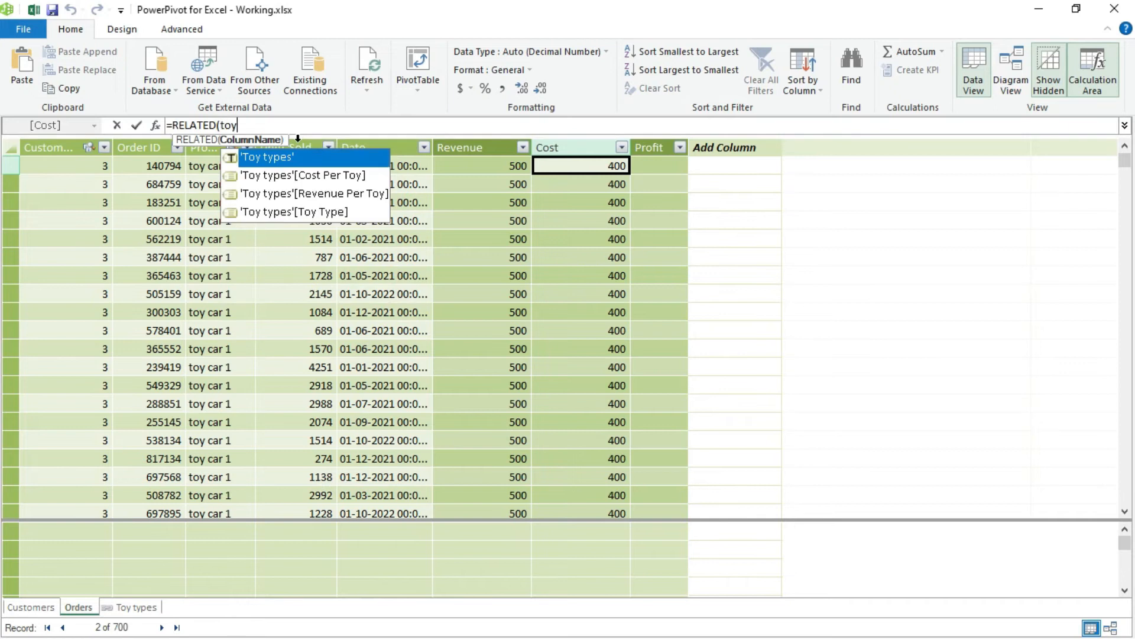
double_click(363, 179)
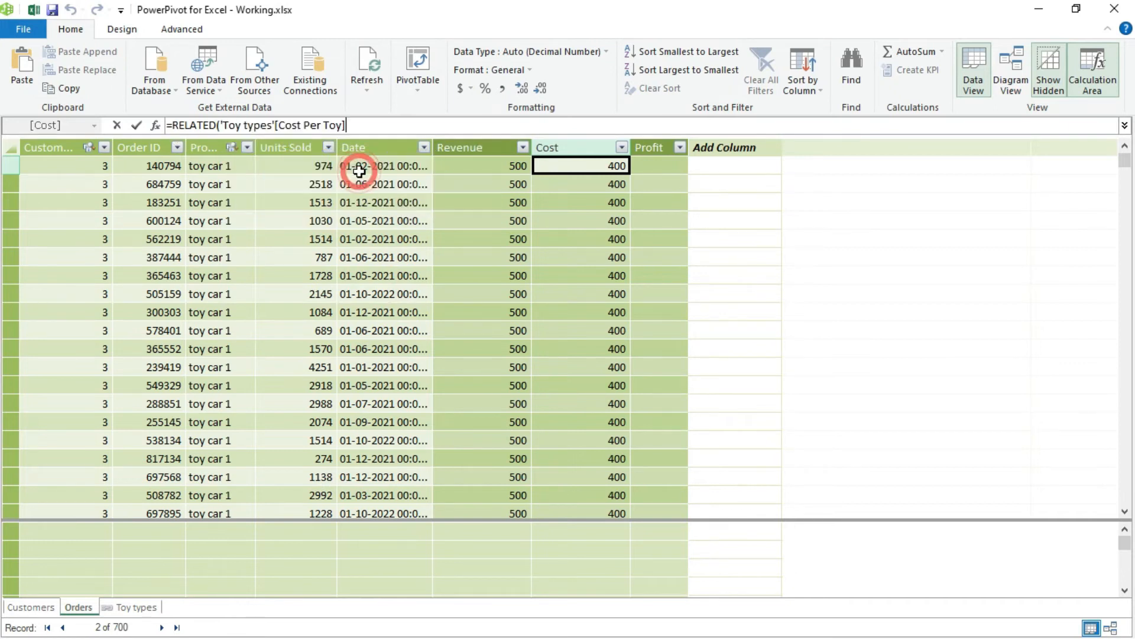
type(")")
key("Return")
Begin a formula in the first row of the Orders table's Profit column.
left_click_drag(1130, 169, 1125, 161)
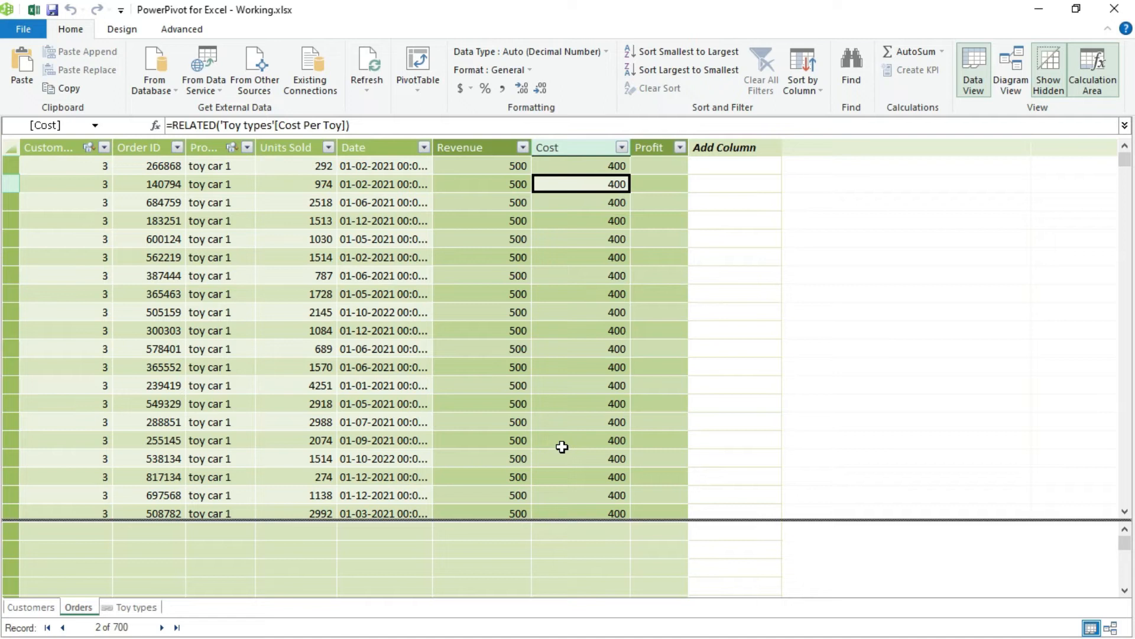
left_click(660, 165)
type("=")
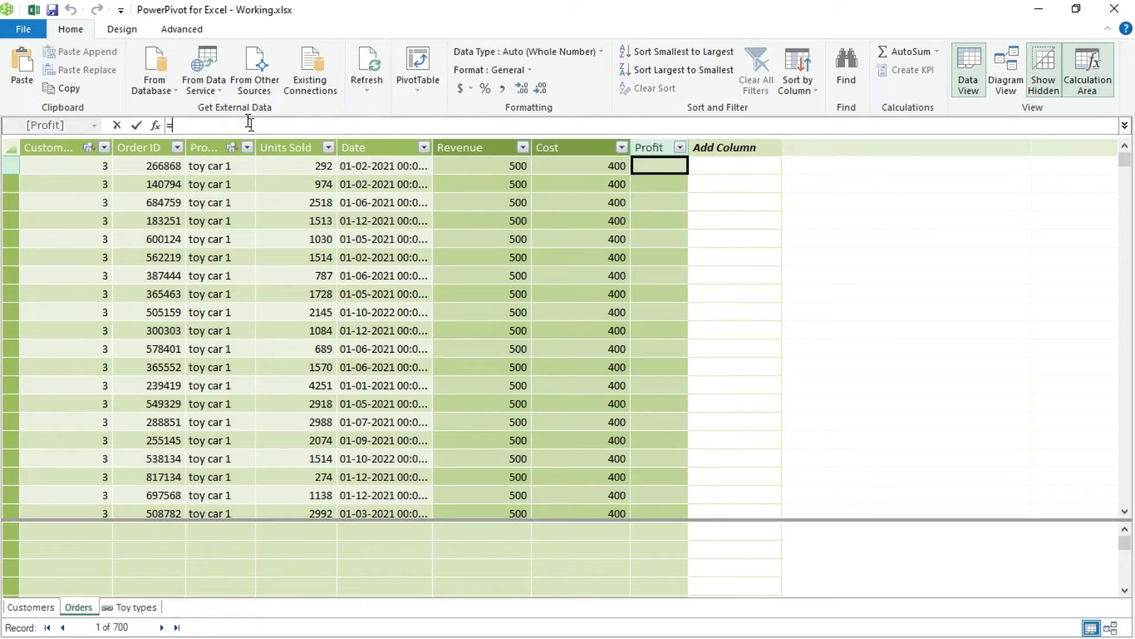
type("cos")
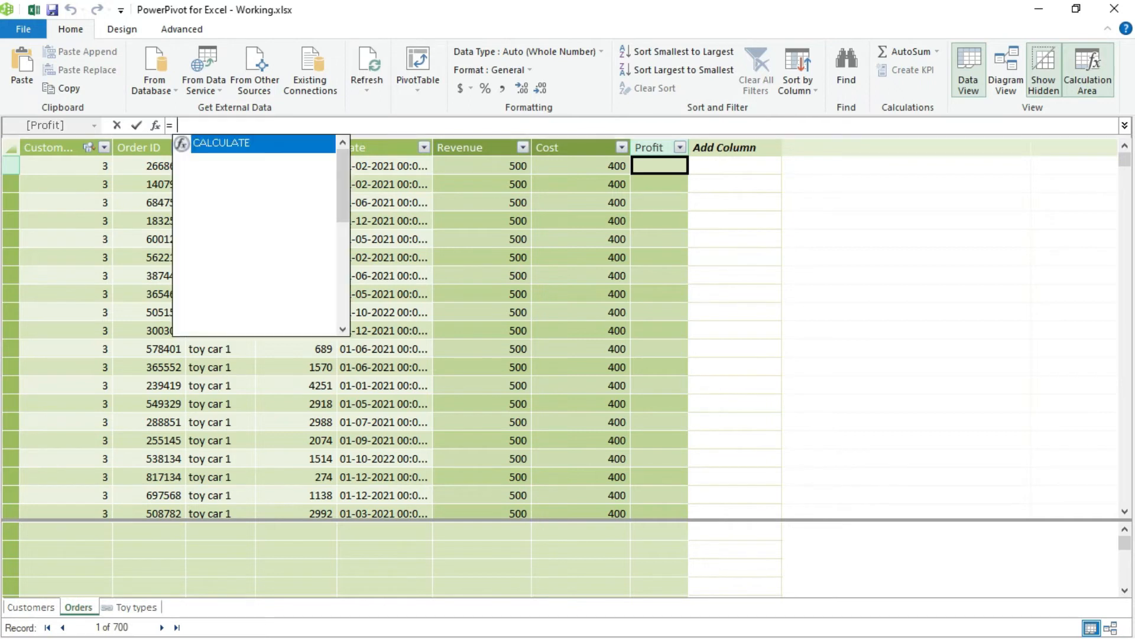
key("BackSpace")
key("BackSpace")
key("BackSpace")
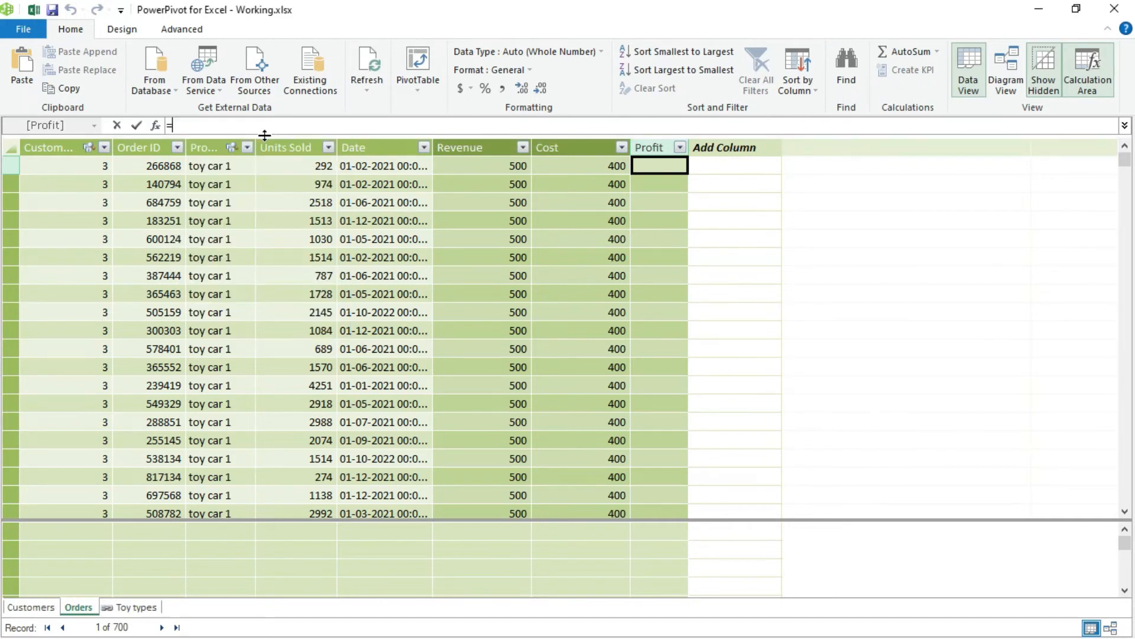
Fill the Profit column of the Orders table with the formula =Orders[Revenue]-Orders[Cost].
type("order")
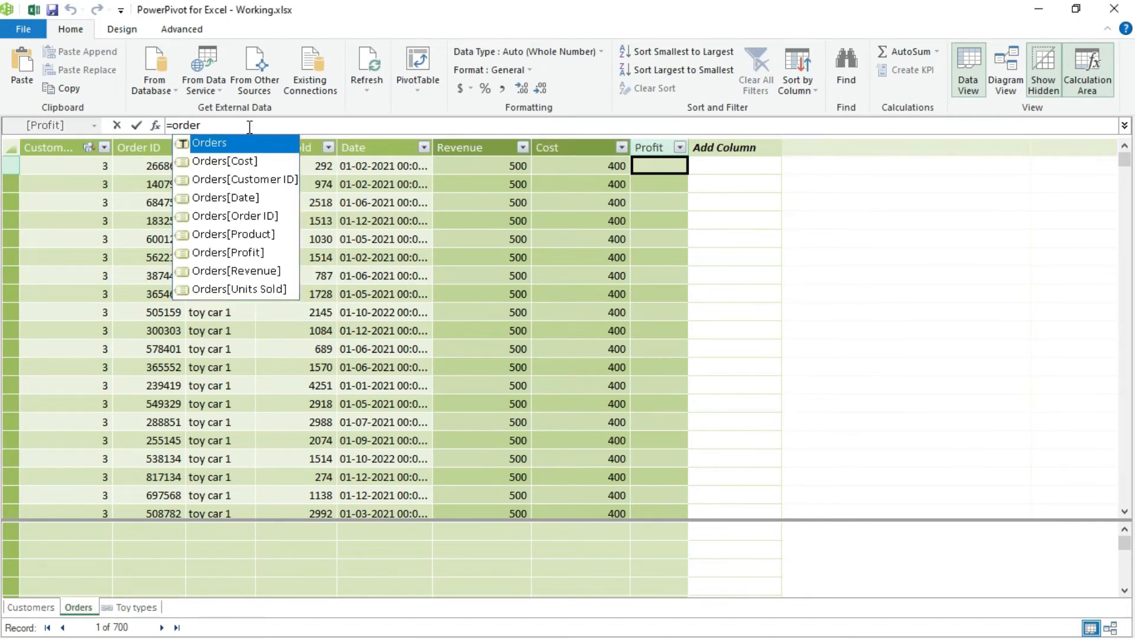
left_click(266, 162)
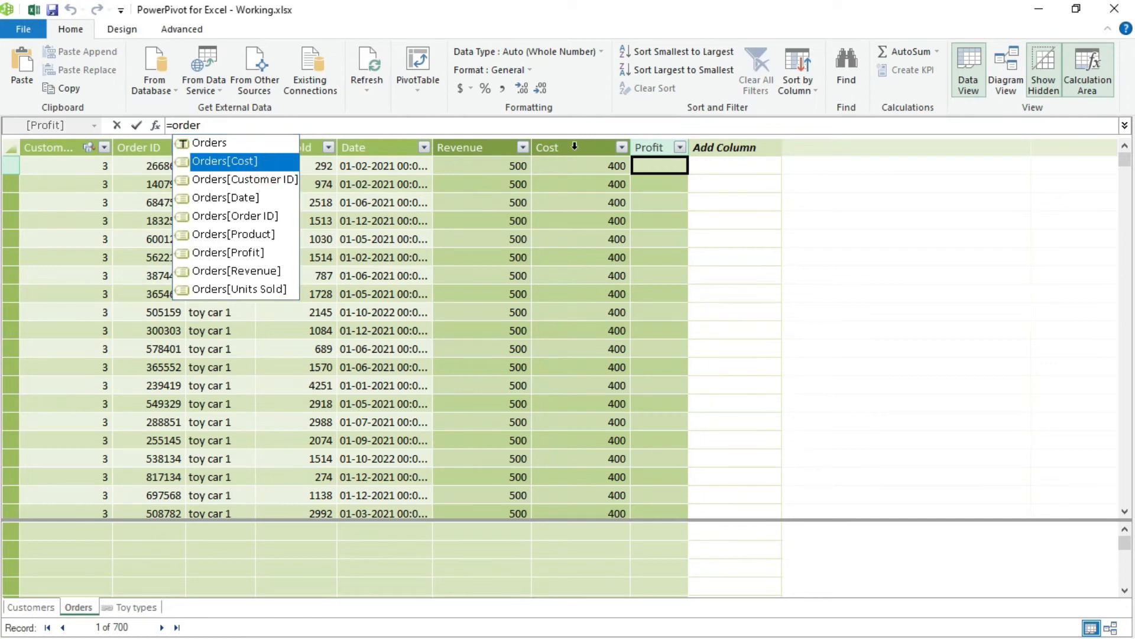
left_click(251, 271)
double_click(249, 271)
type("-")
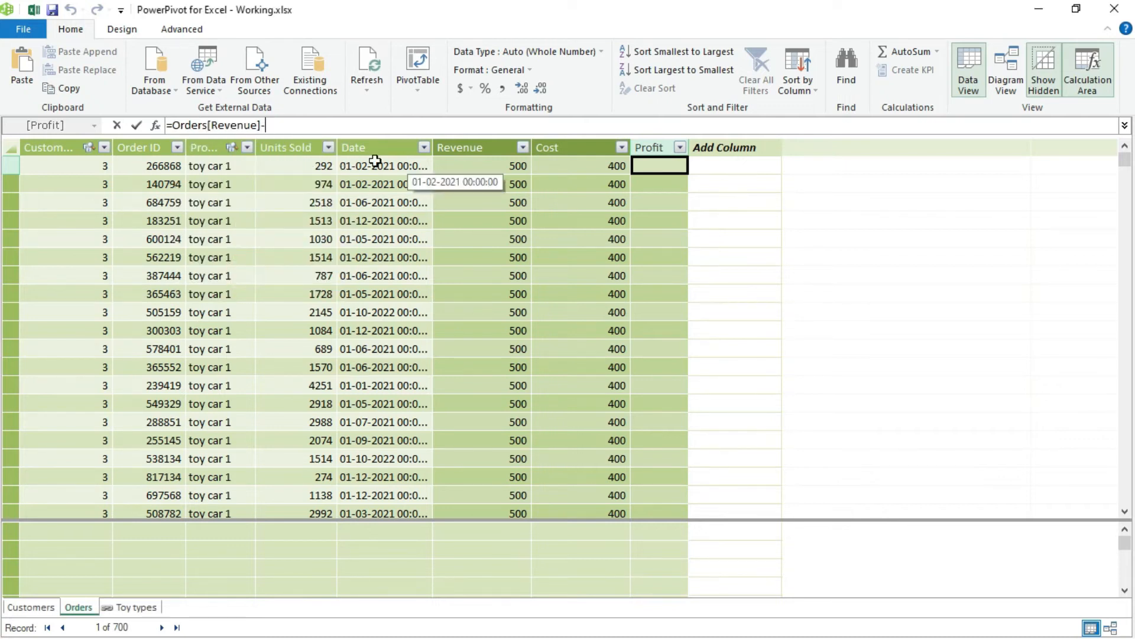
type("order")
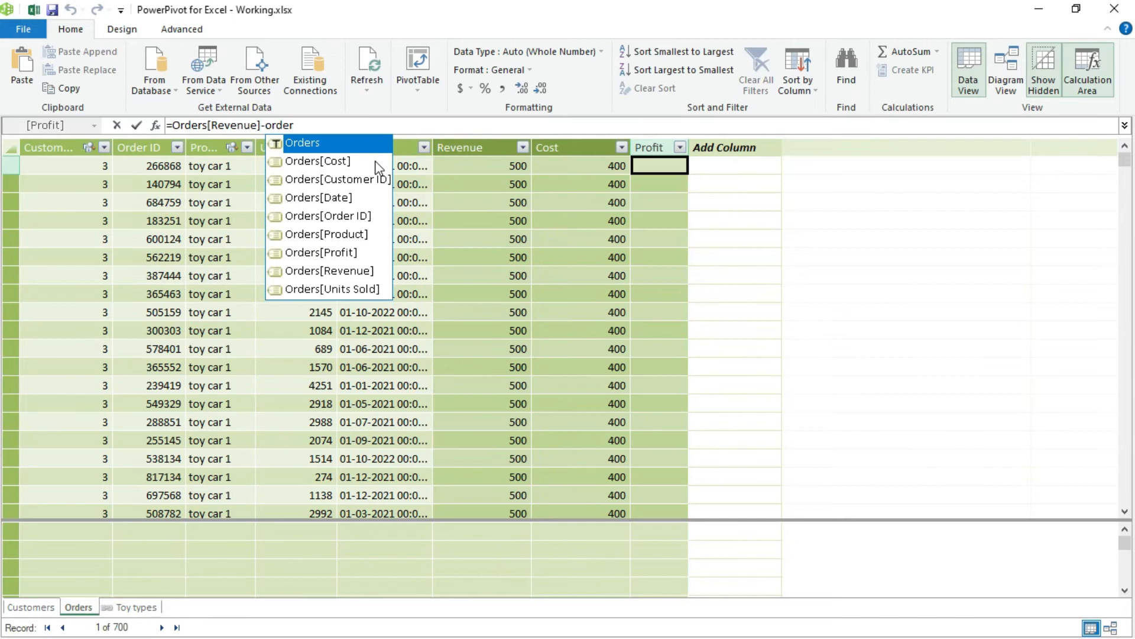
double_click(376, 161)
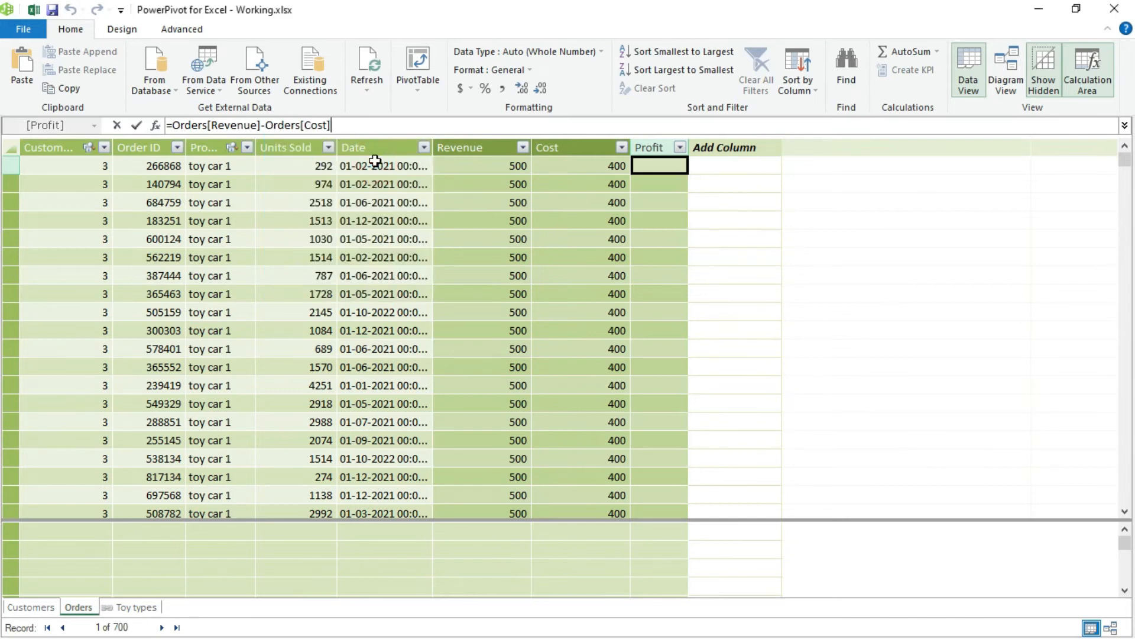
key("Return")
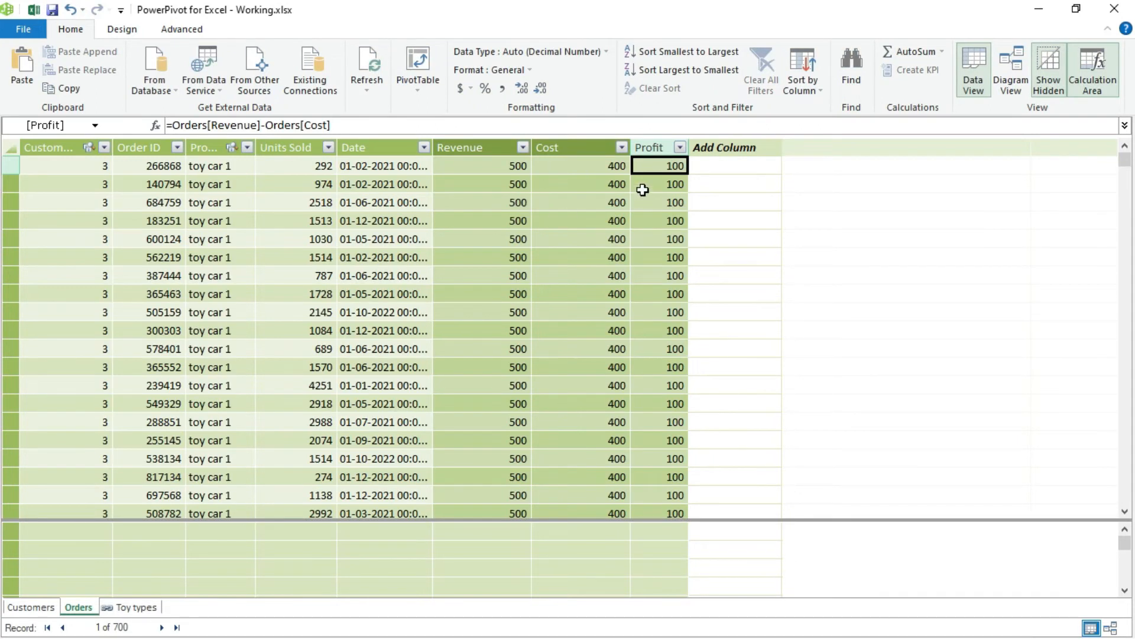
Check the Profit values in Orders against the revenue and cost per toy in the Toy types table.
left_click_drag(668, 166, 653, 310)
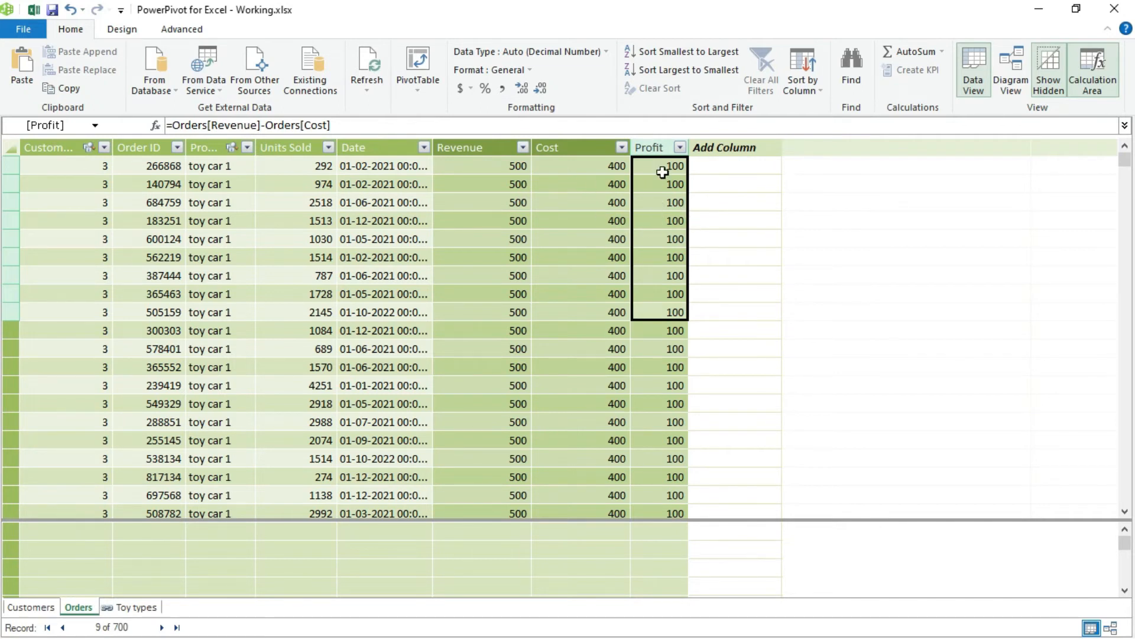
left_click(144, 610)
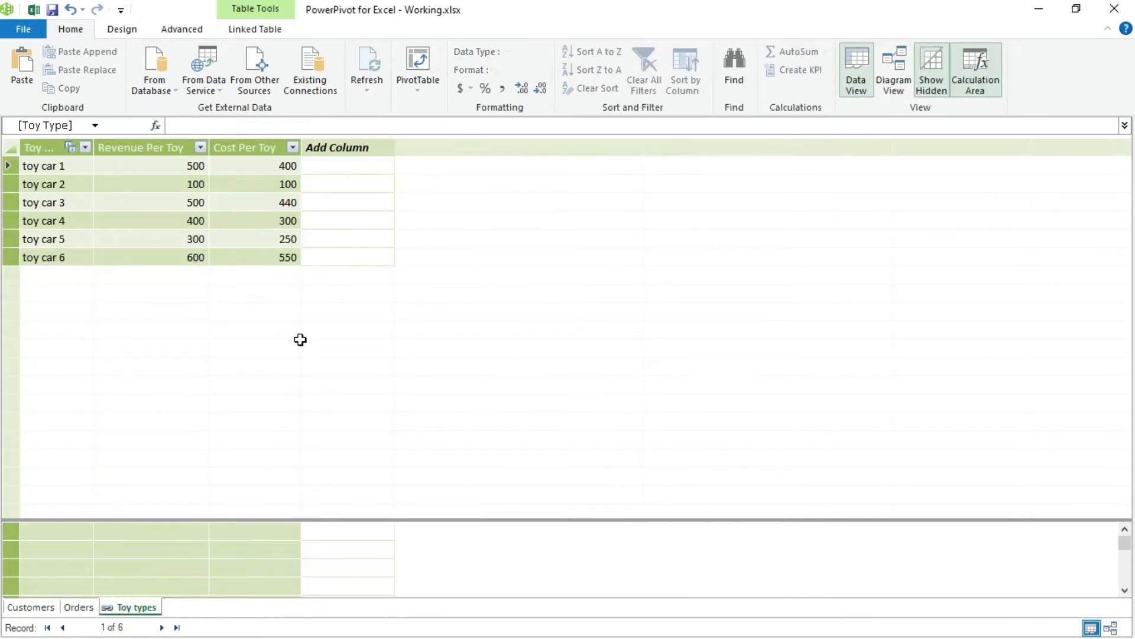
left_click(81, 609)
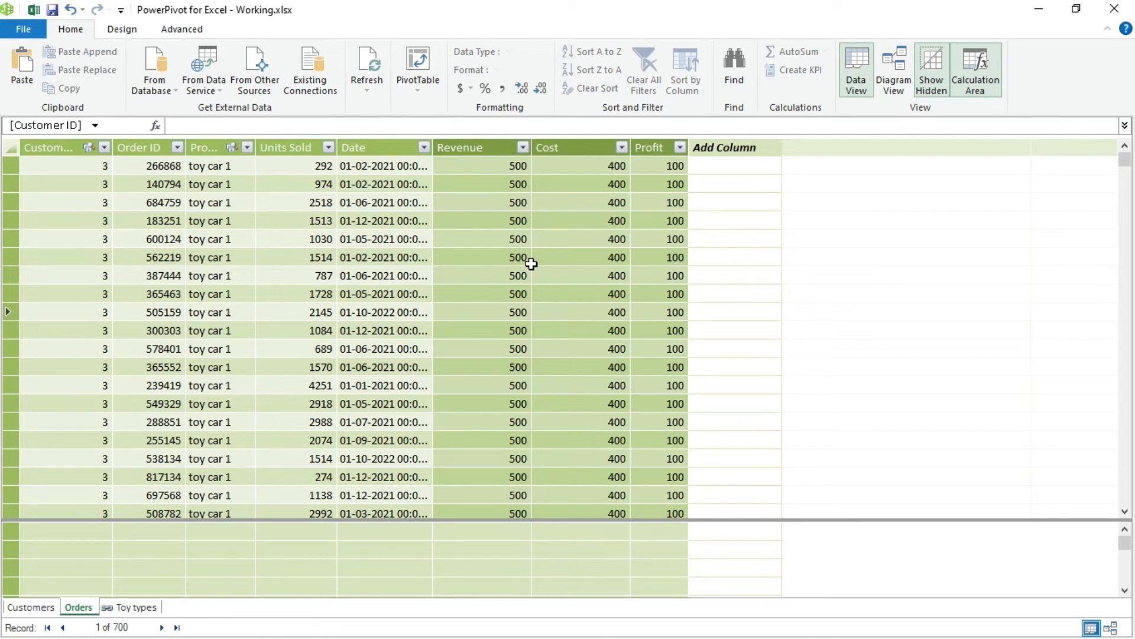
Close the data model window and start a new calculated field from the Excel workbook.
left_click(1114, 8)
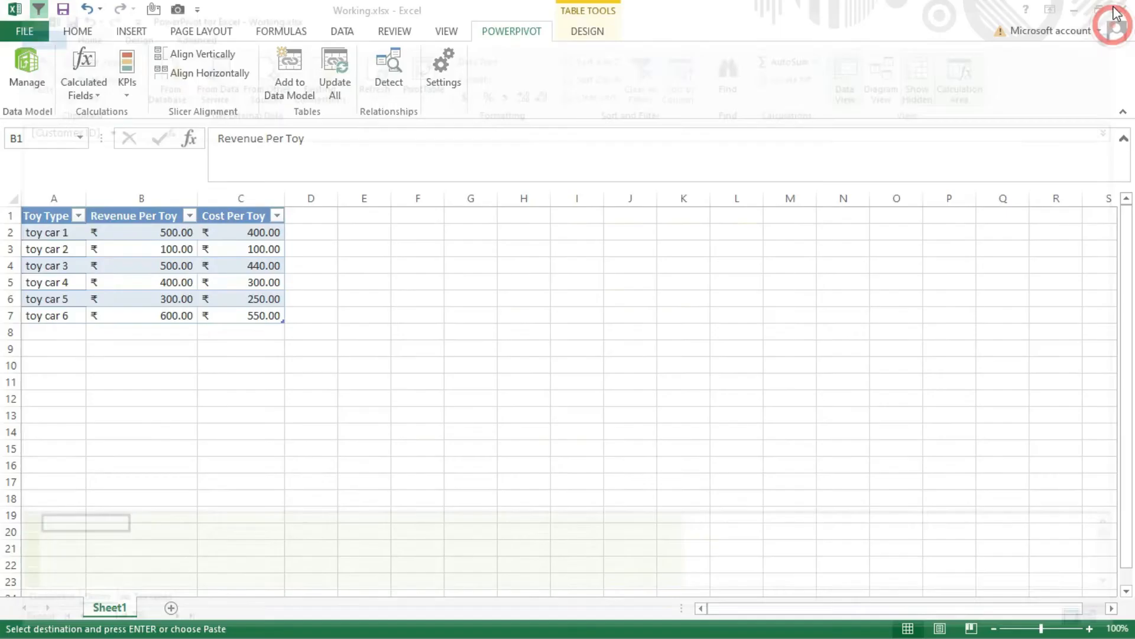
left_click(84, 359)
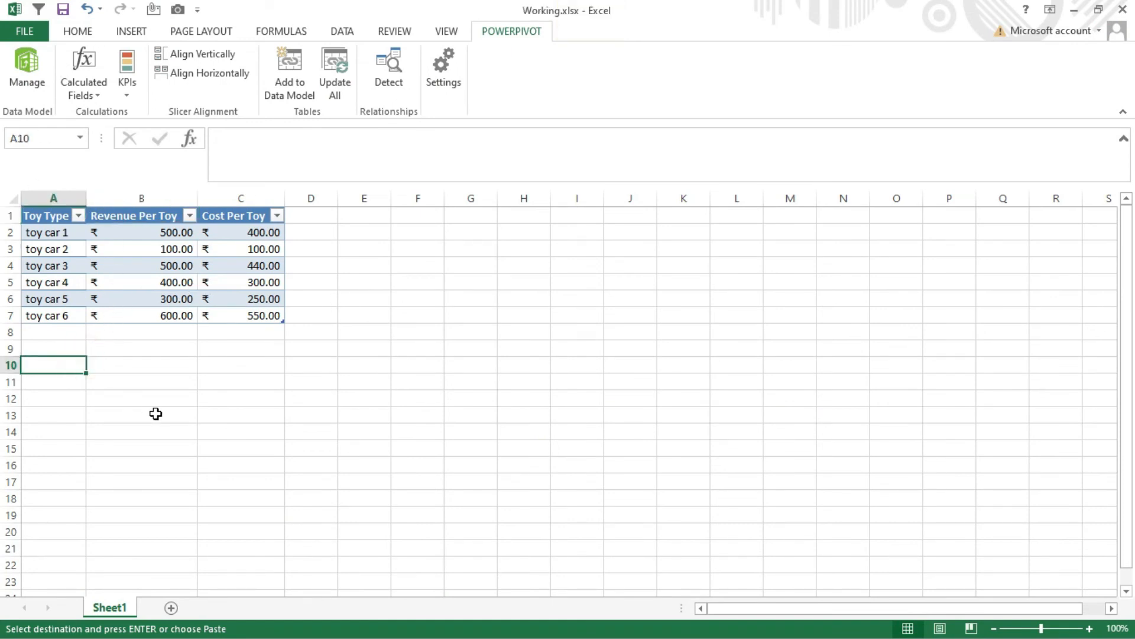
left_click(78, 88)
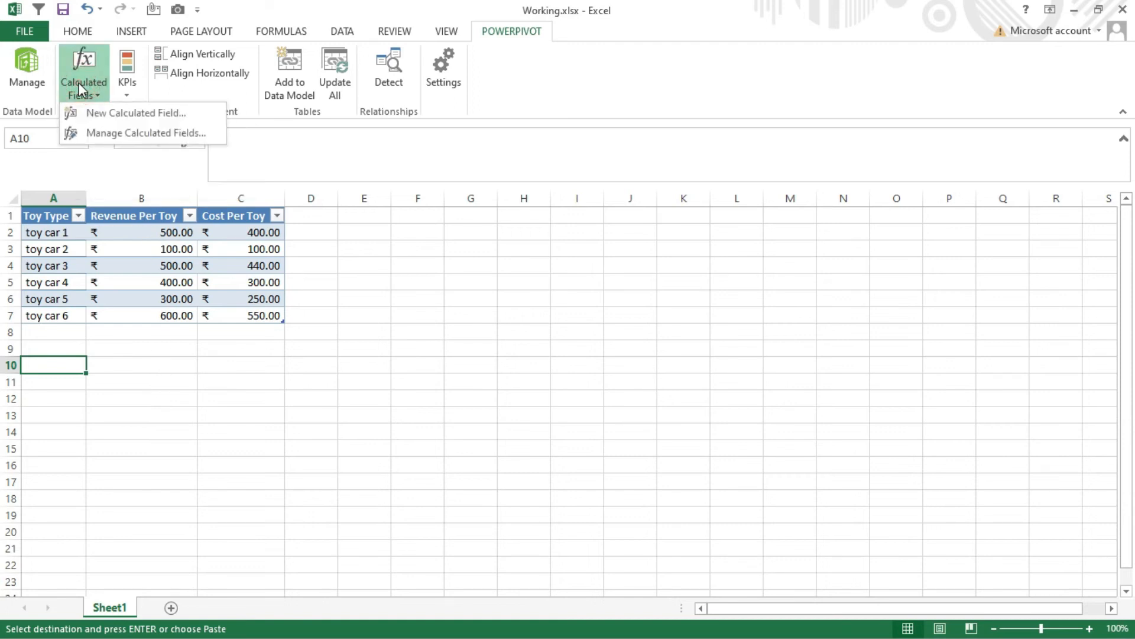
left_click(130, 117)
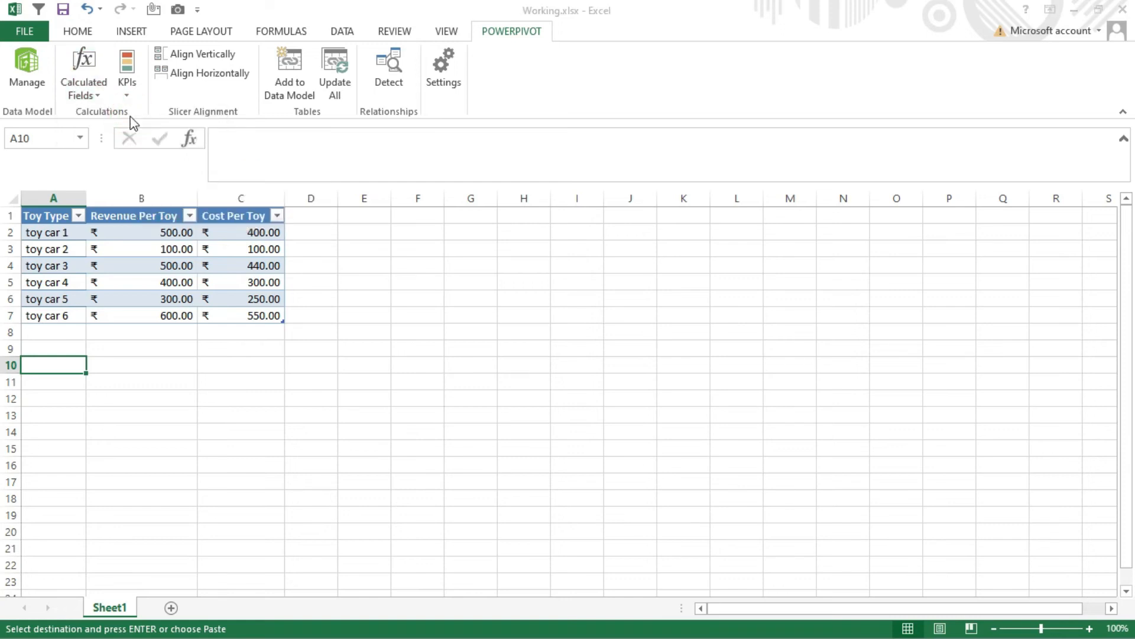
left_click_drag(288, 25, 656, 185)
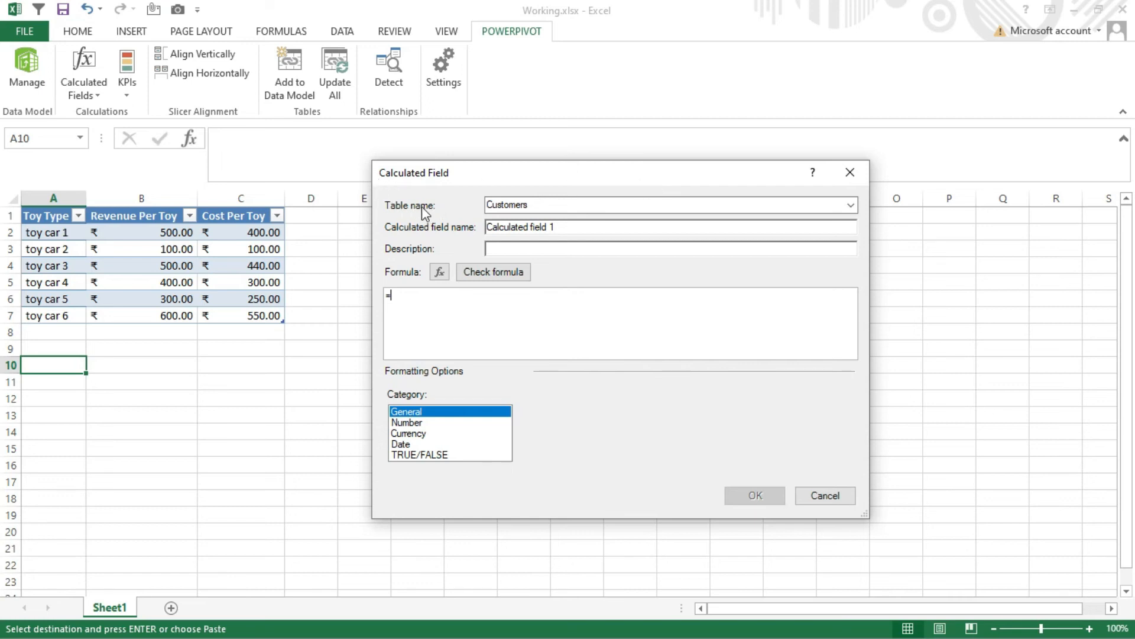
Name the new calculated field "Total customer", keeping Customers as its table.
left_click(533, 202)
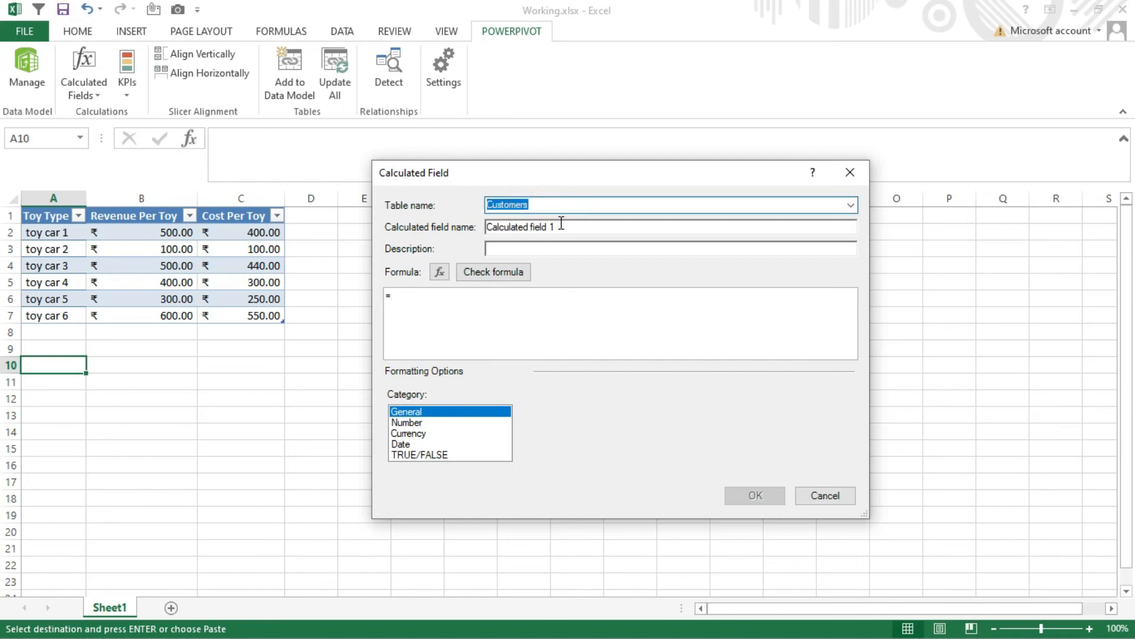
left_click_drag(555, 228, 465, 230)
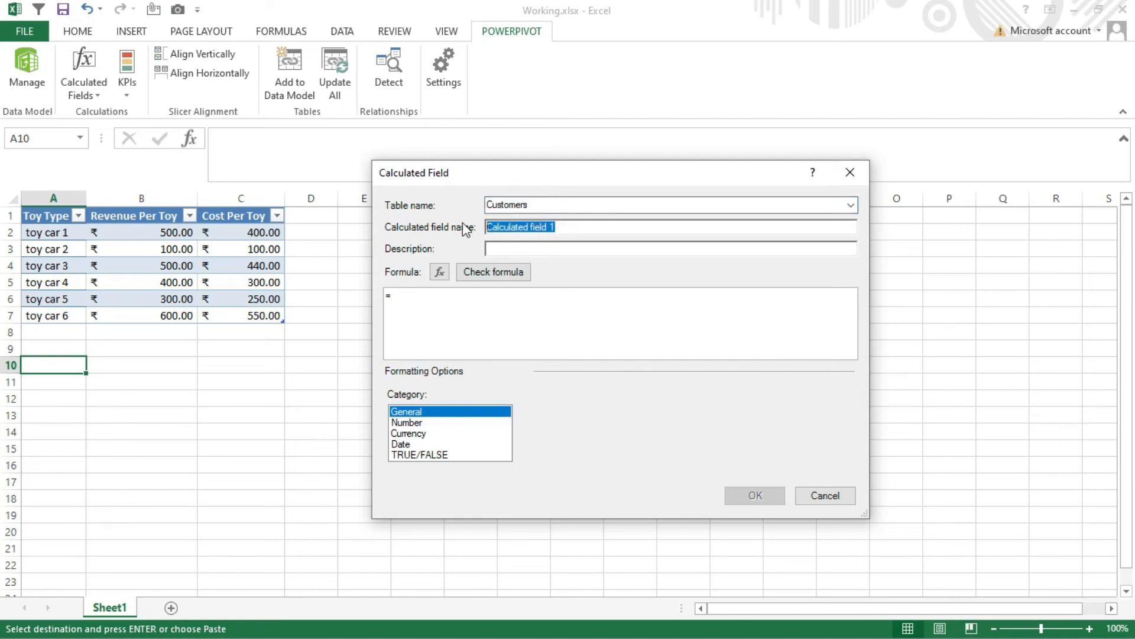
key("BackSpace")
type("Total customer")
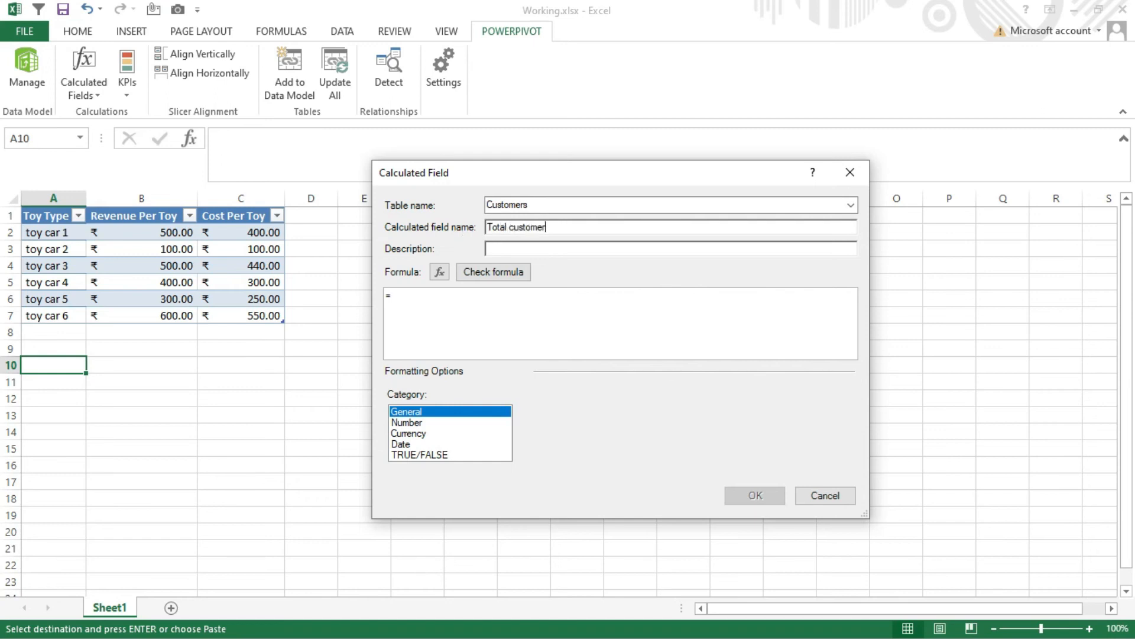
Enter =DISTINCTCOUNT(Customers[Customer ID]) as the calculated field's formula and check it for errors.
left_click(406, 294)
type("d")
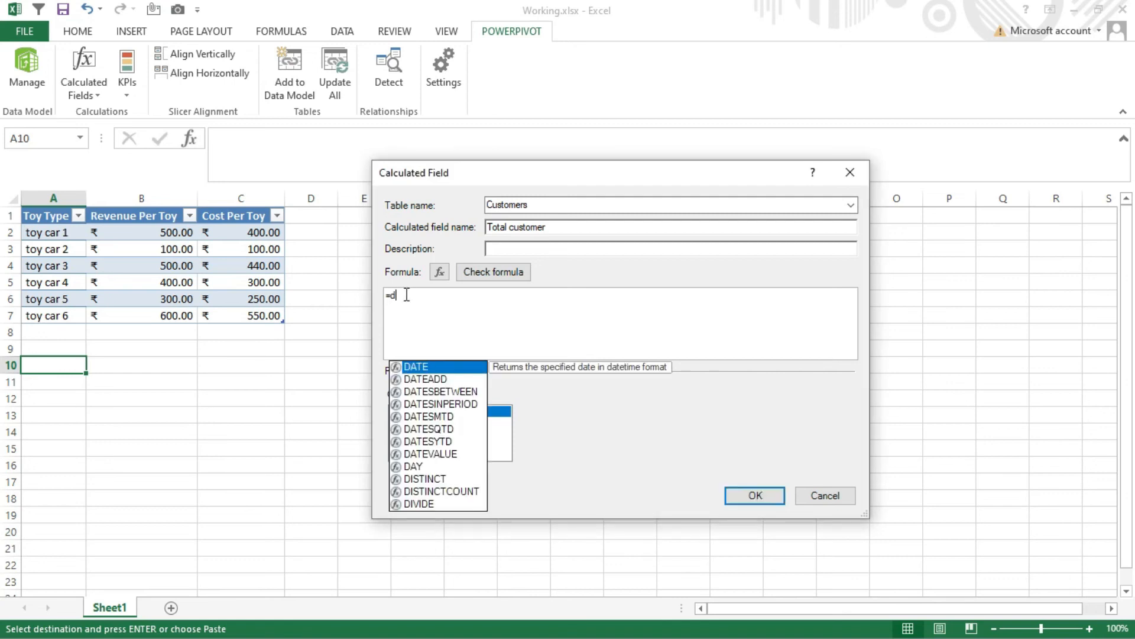
type("is")
key("Down")
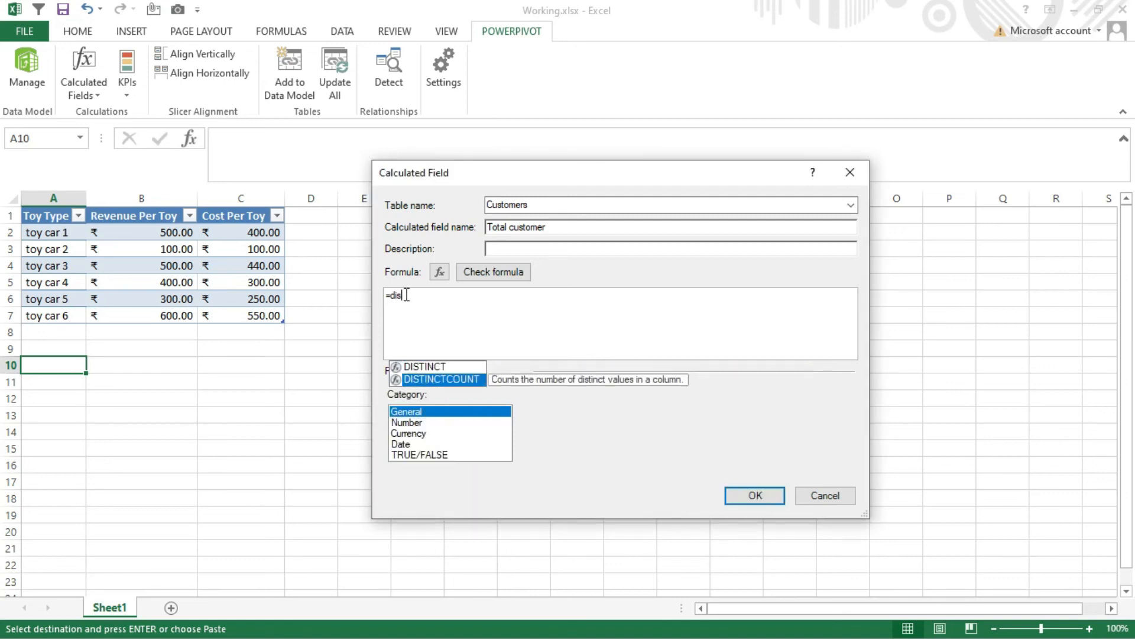
double_click(438, 379)
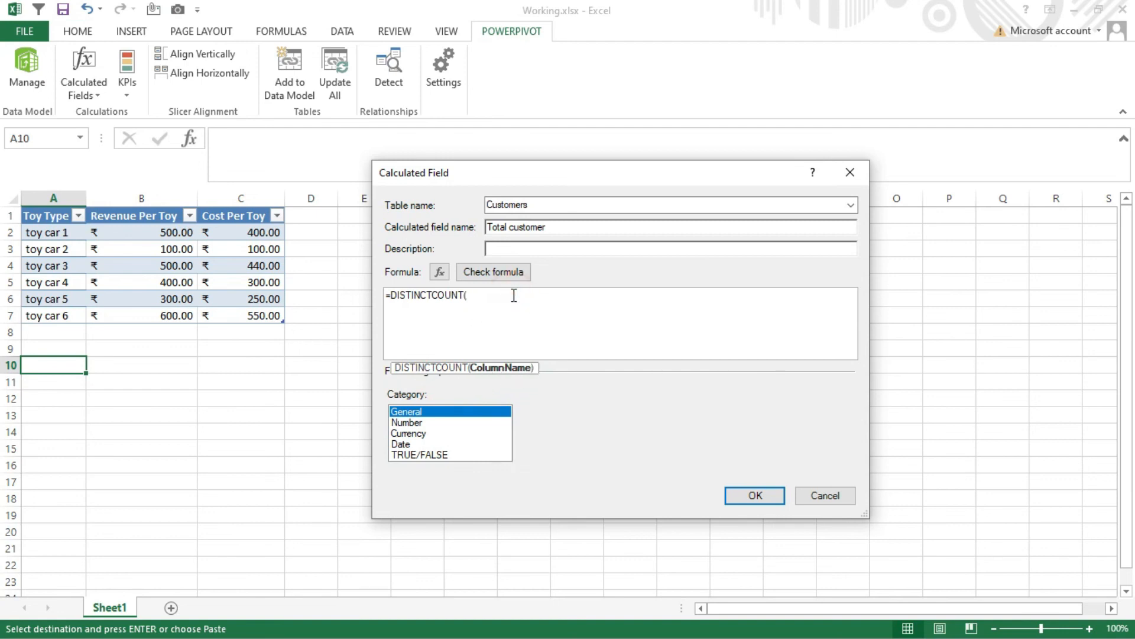
type("cu")
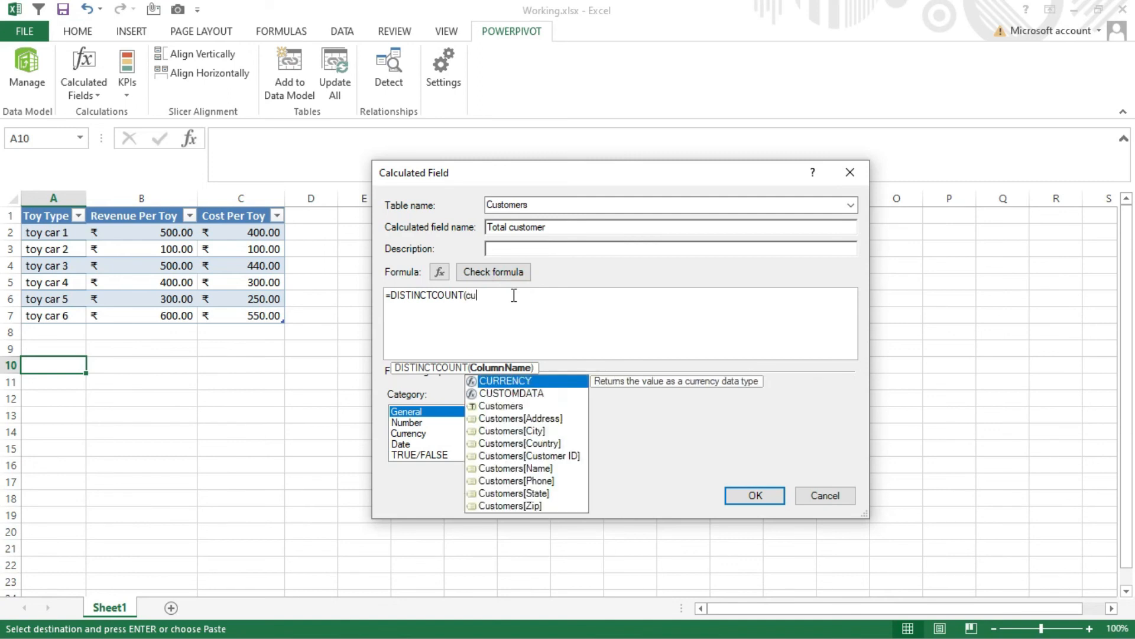
type("stom")
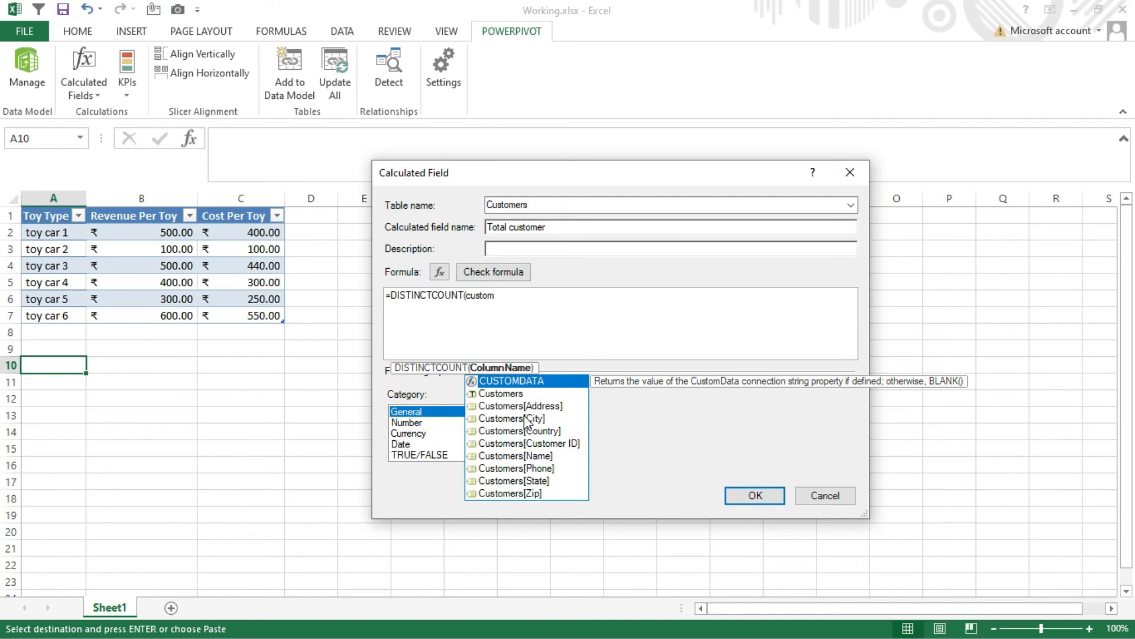
double_click(501, 445)
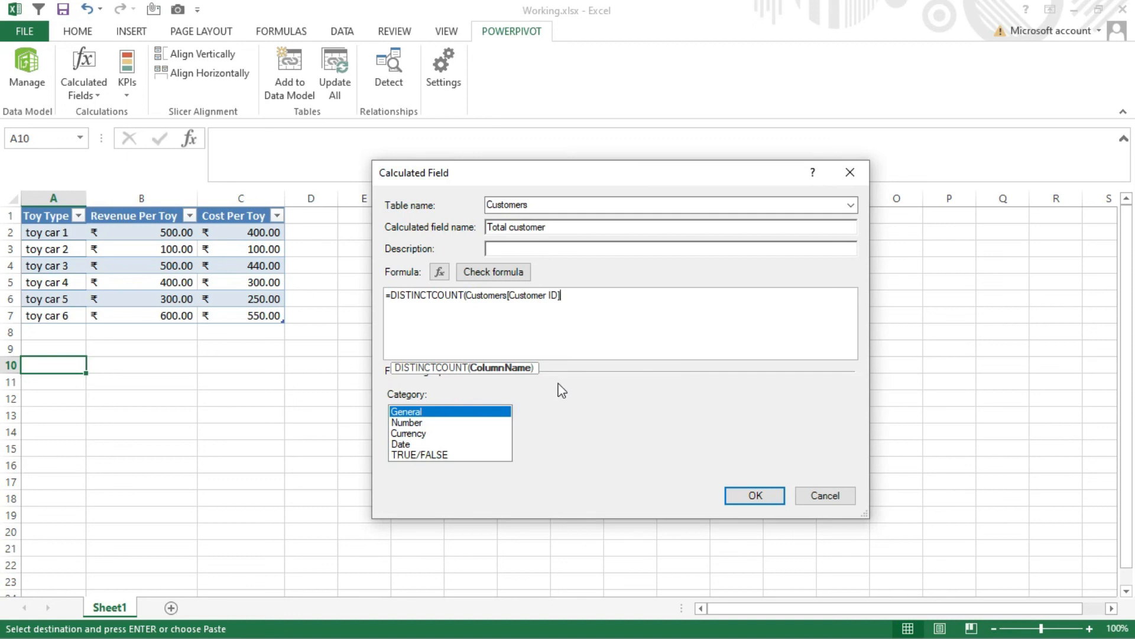
type(")")
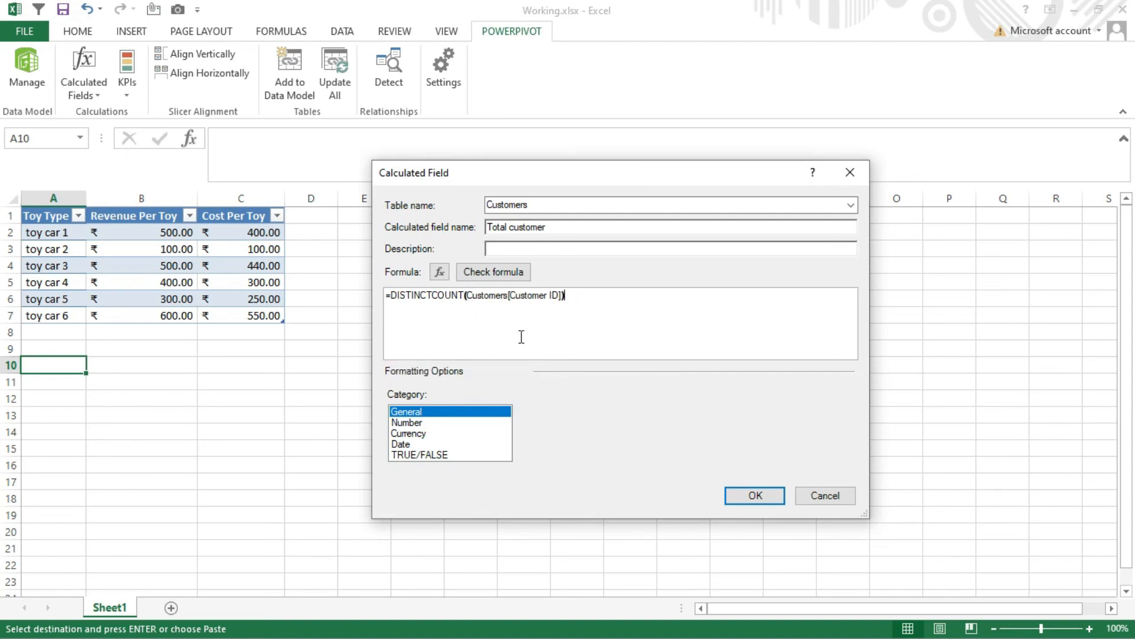
left_click(516, 278)
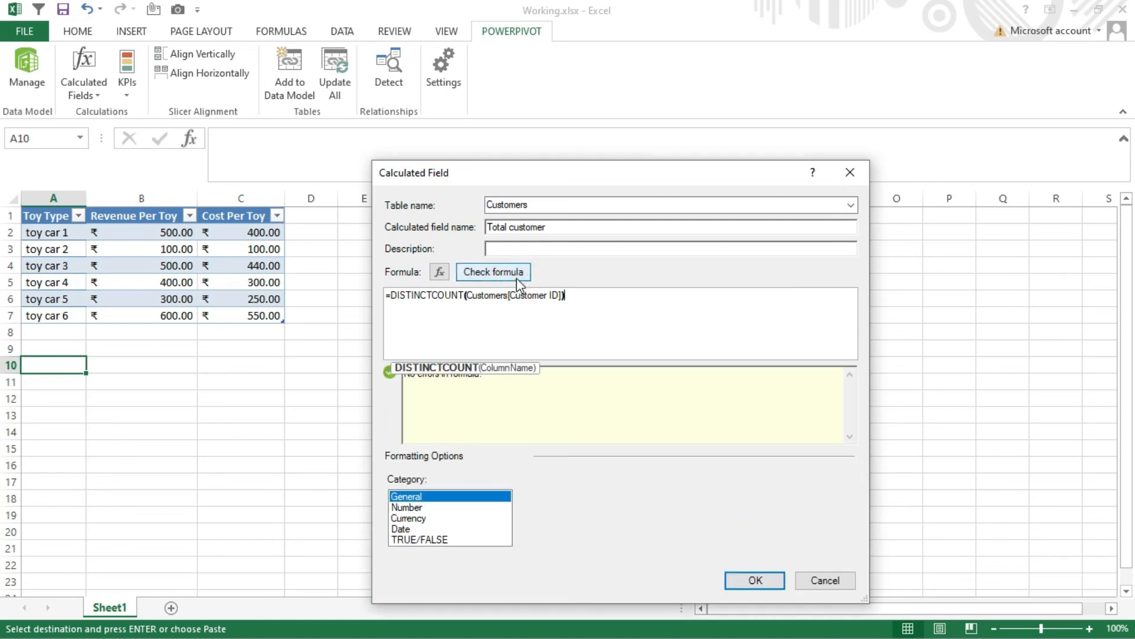
left_click(543, 397)
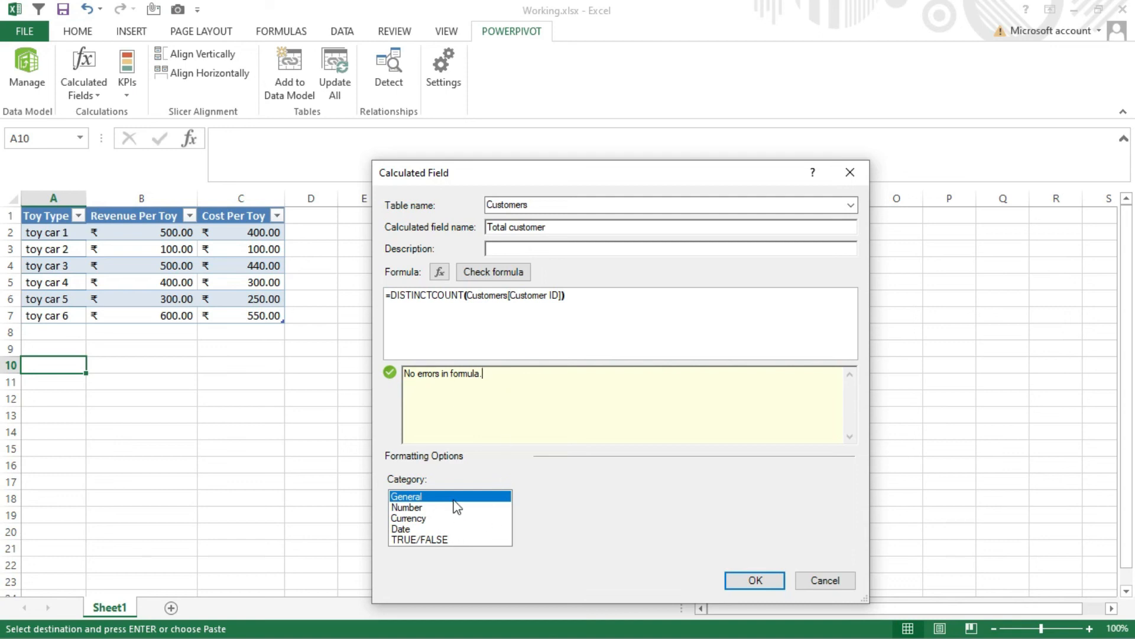
Format the calculated field as a Whole Number in the Number category and create it.
left_click(414, 508)
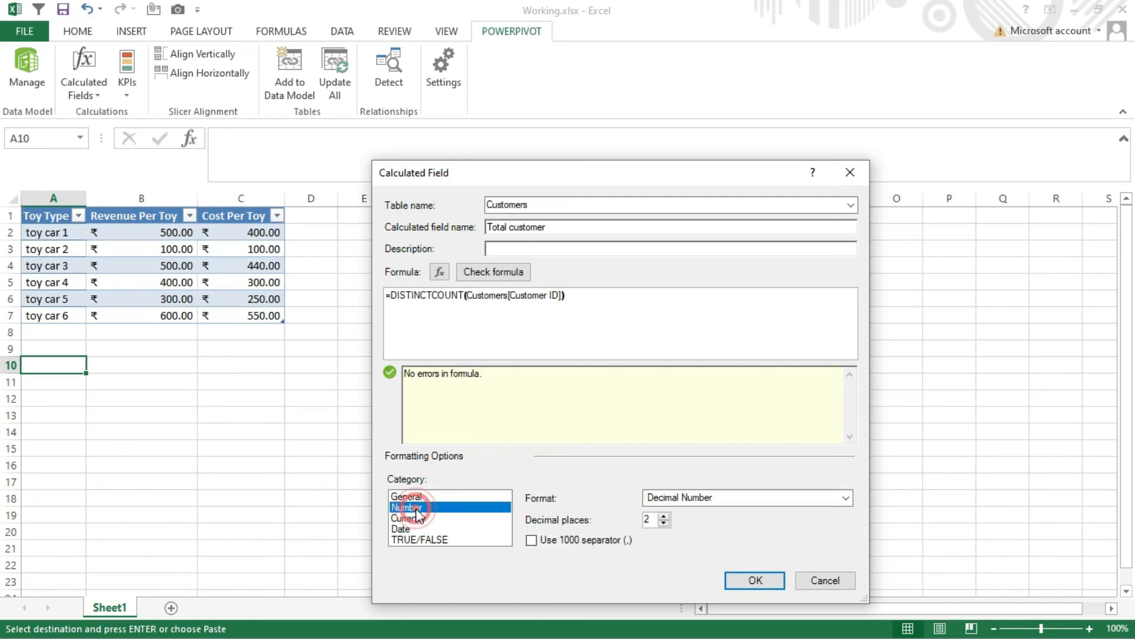
left_click(750, 497)
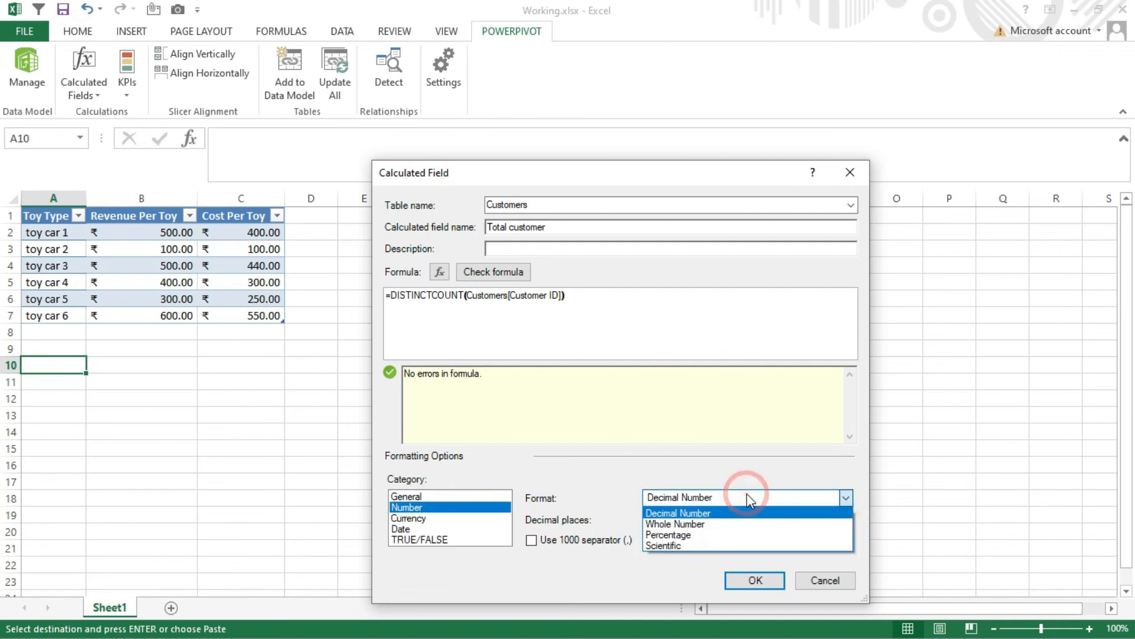
left_click(701, 525)
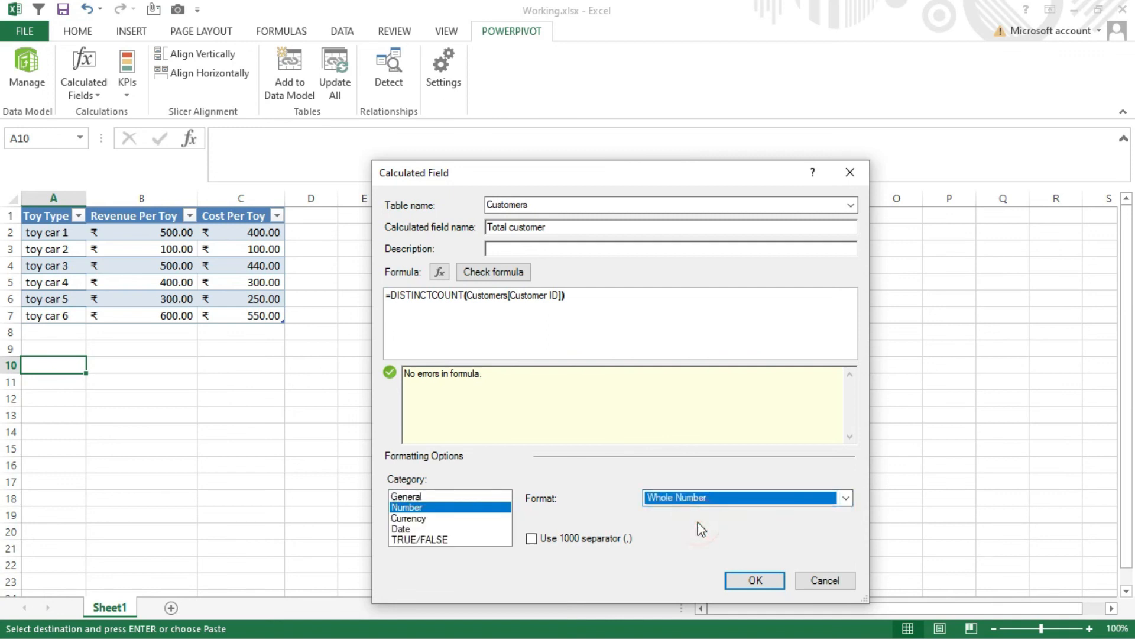
left_click(756, 581)
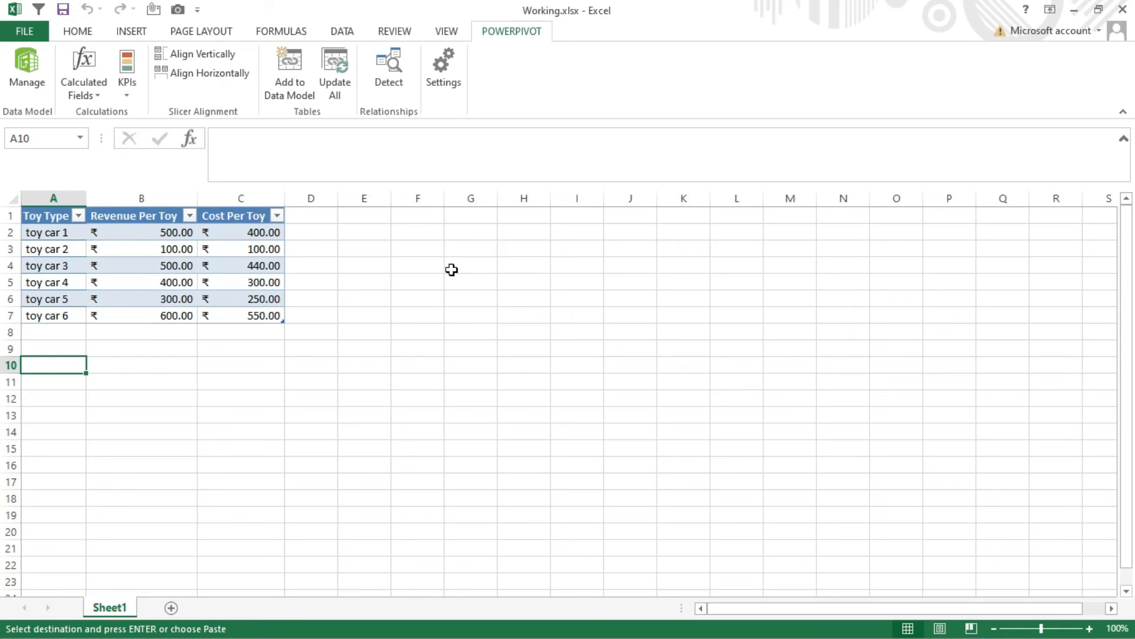
Reopen the data model and inspect the Total customer field in the Customers table's calculation area.
left_click(30, 76)
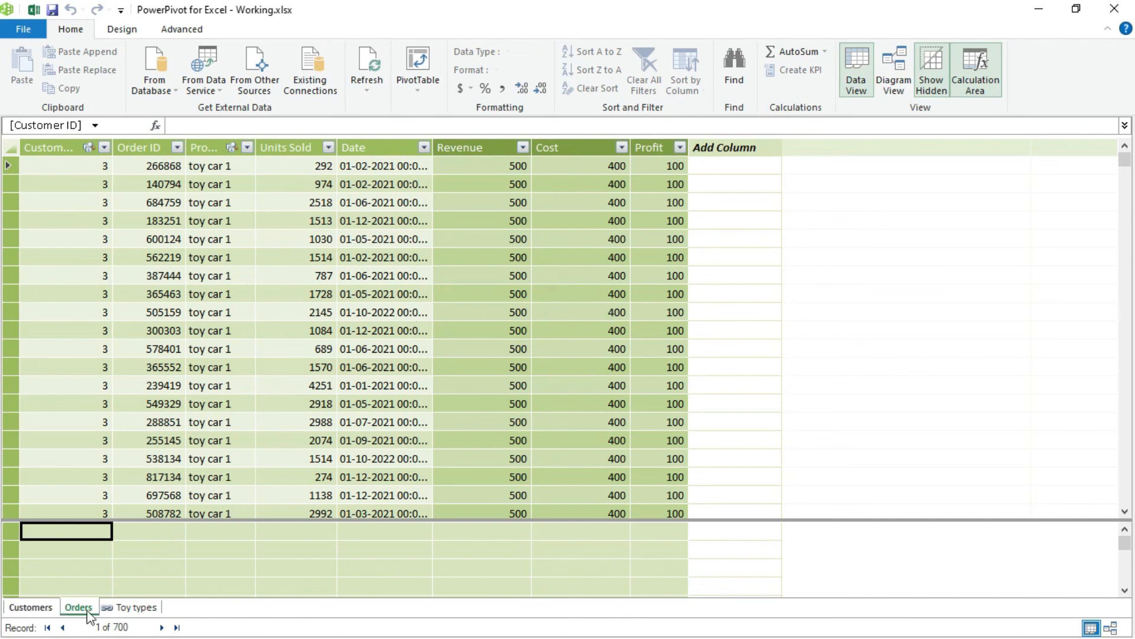
left_click(115, 610)
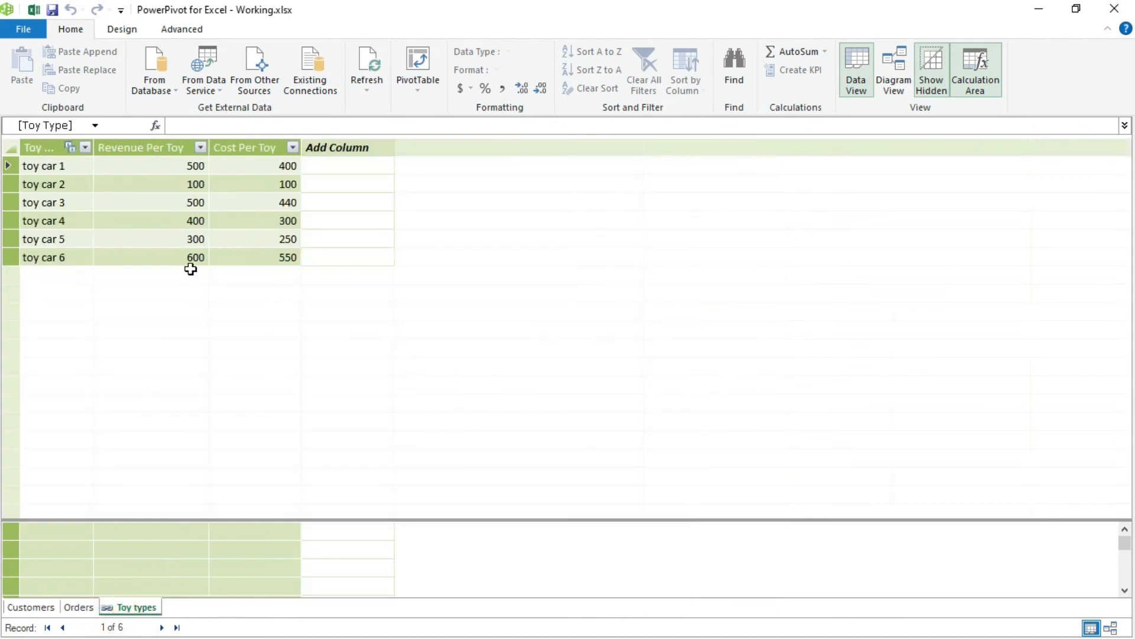
left_click(41, 610)
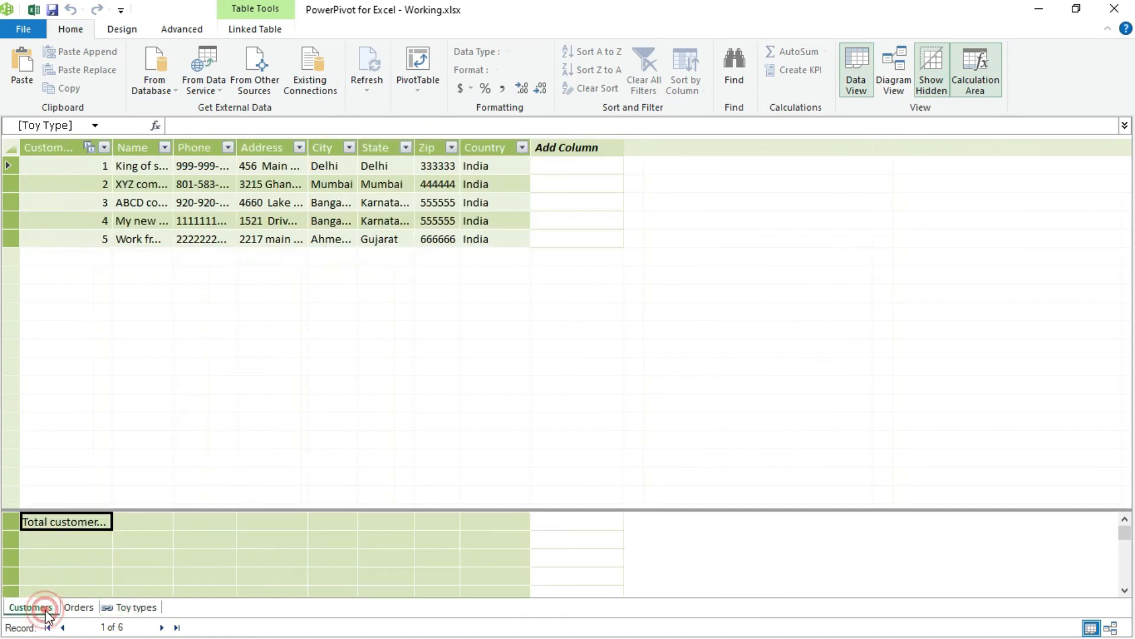
left_click(74, 522)
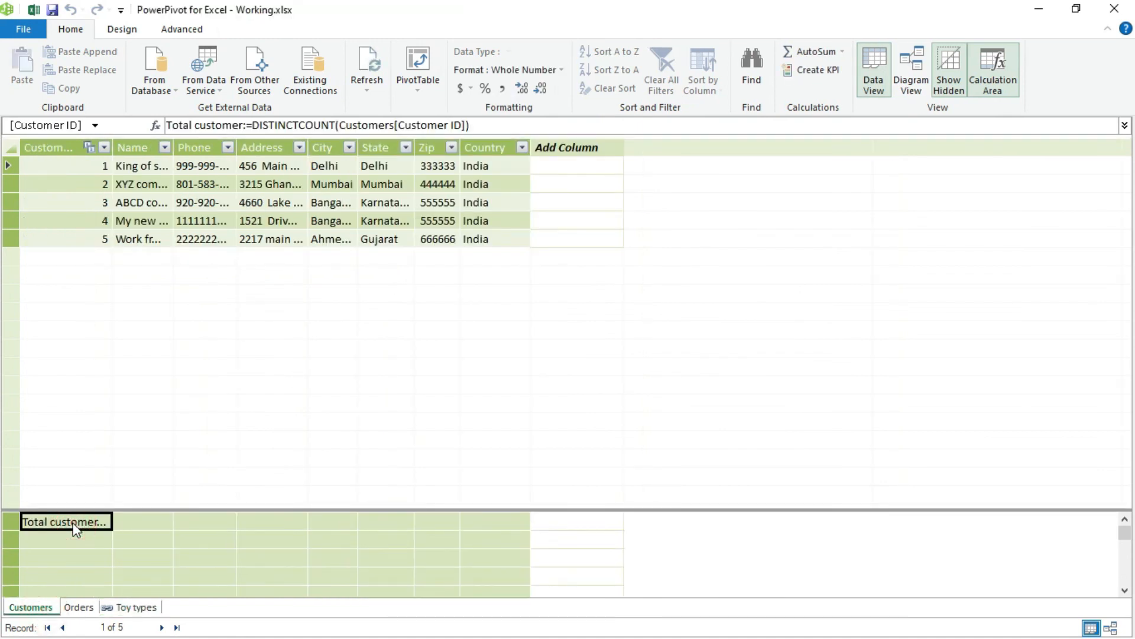